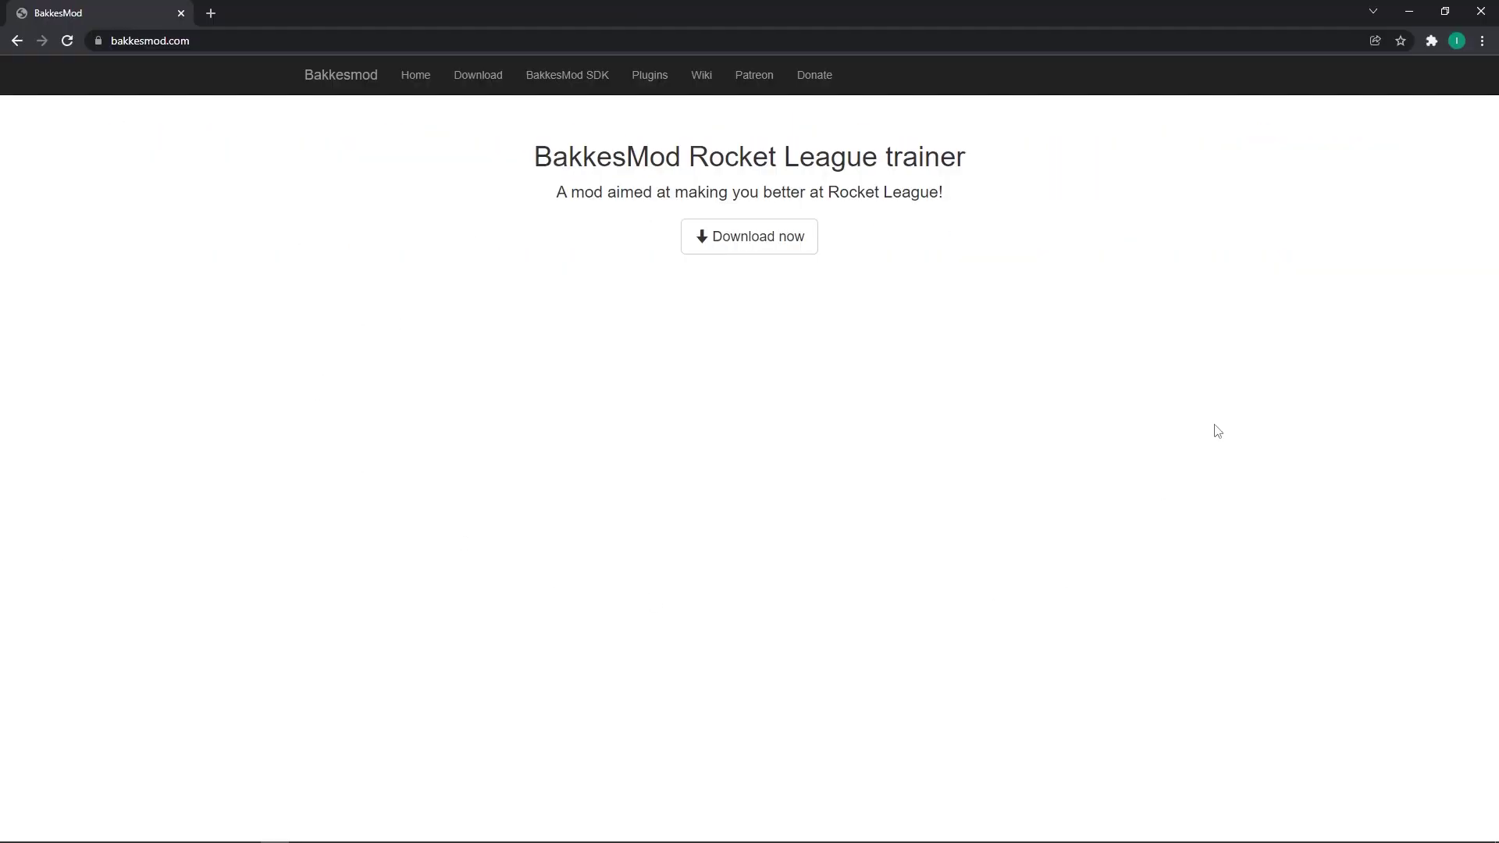
Download the BakkesModSetup.zip installer archive from bakkesmod.com's Download now page.
left_click(756, 249)
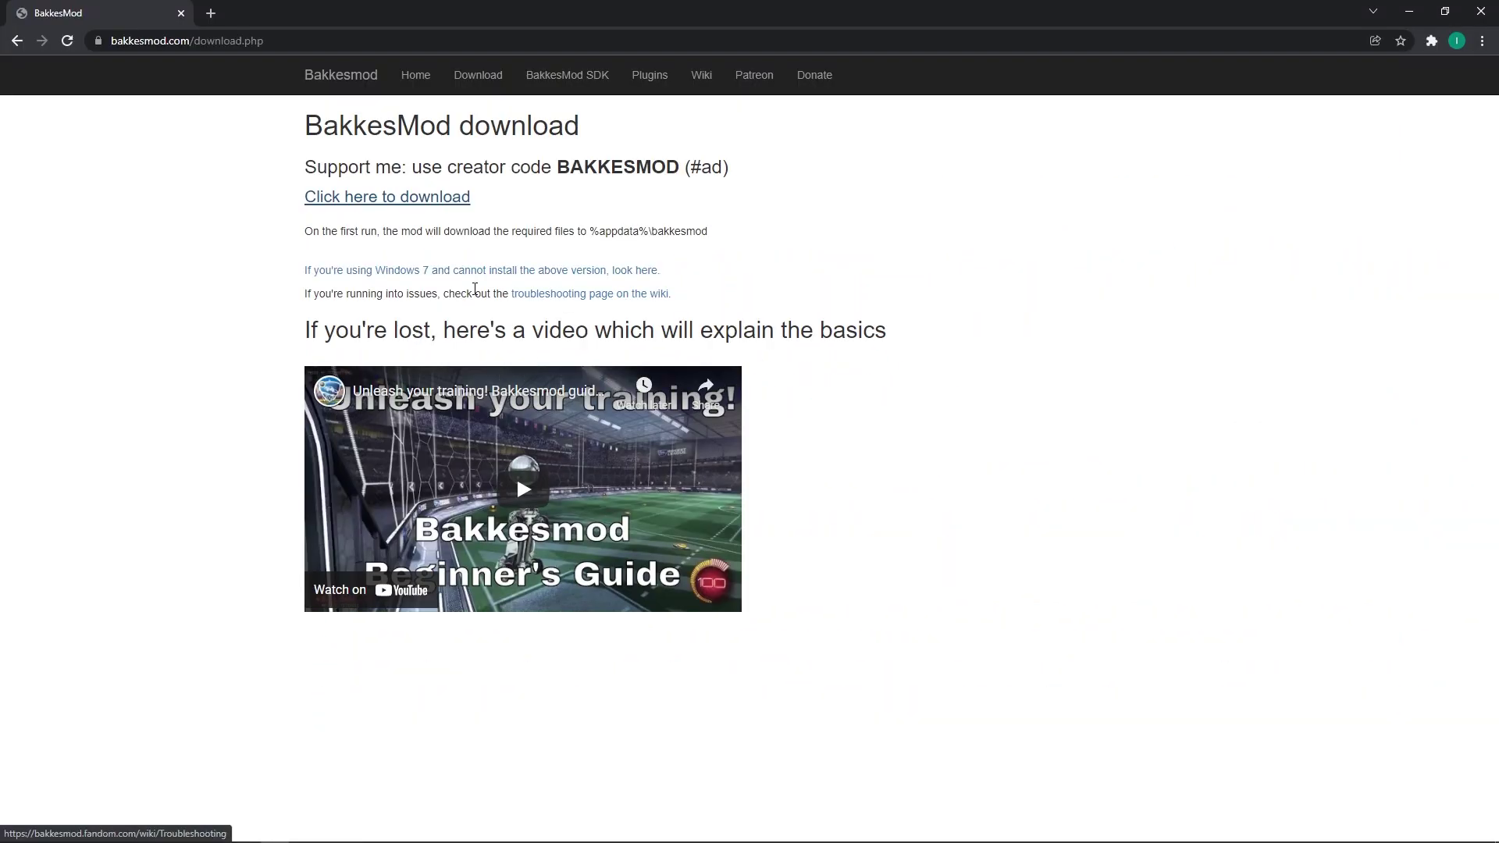
left_click(380, 296)
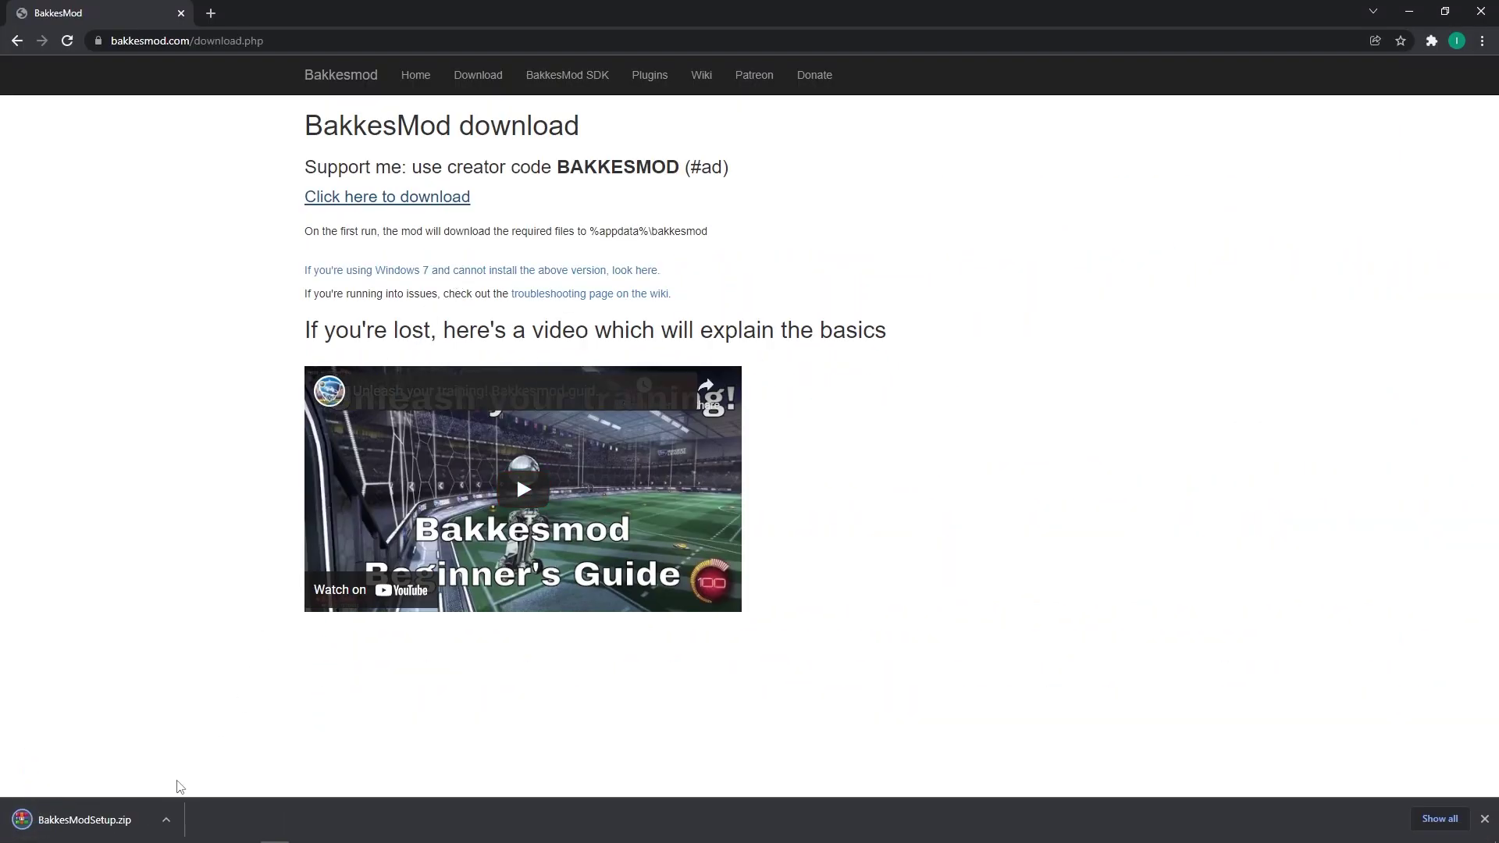
Open BakkesModSetup.zip in WinRAR and run the BakkesModSetup.exe installer inside it.
left_click(90, 817)
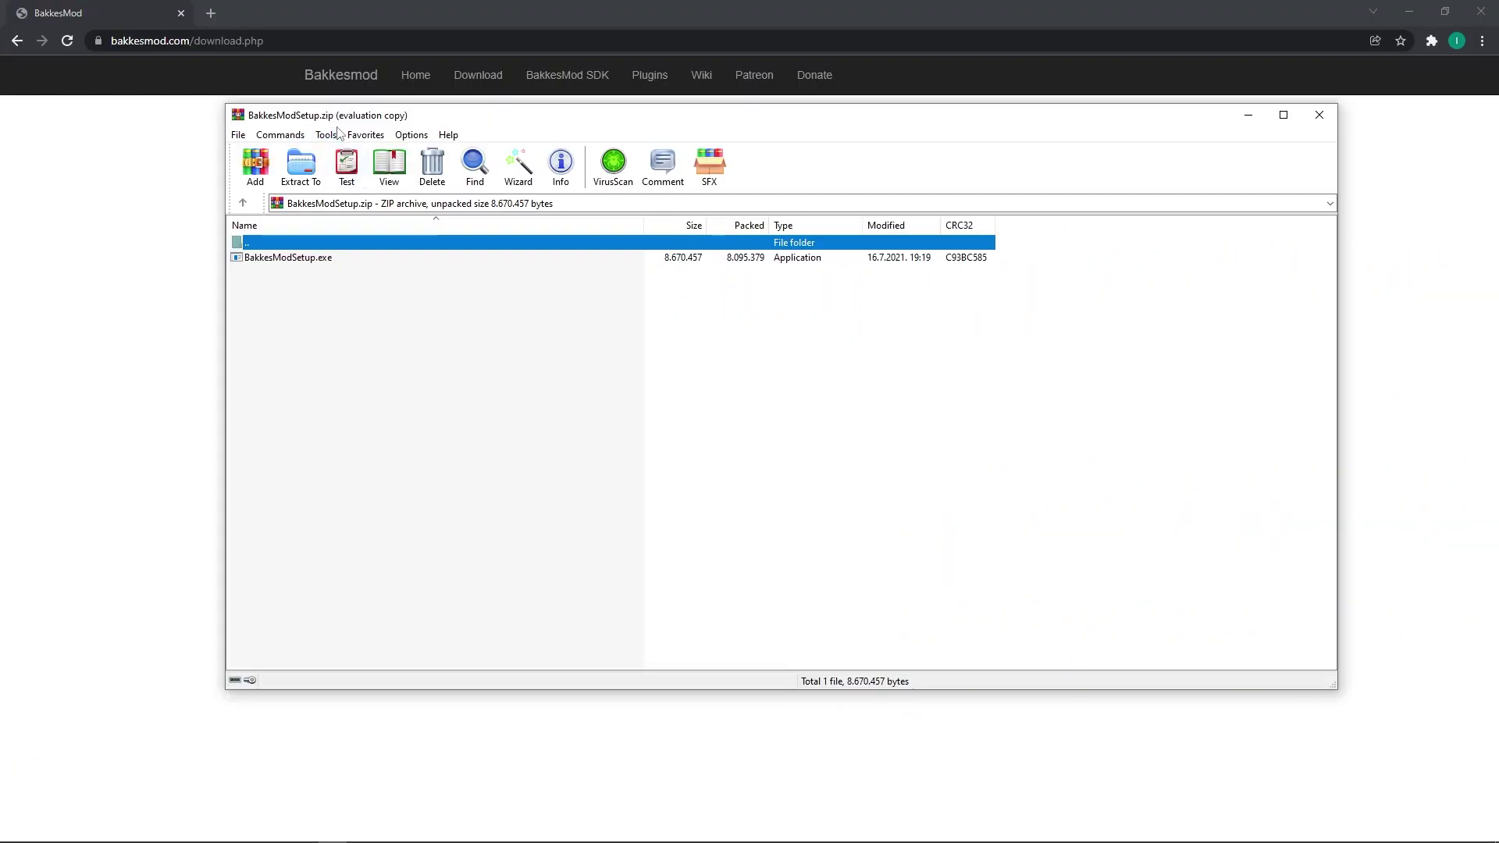
left_click(280, 256)
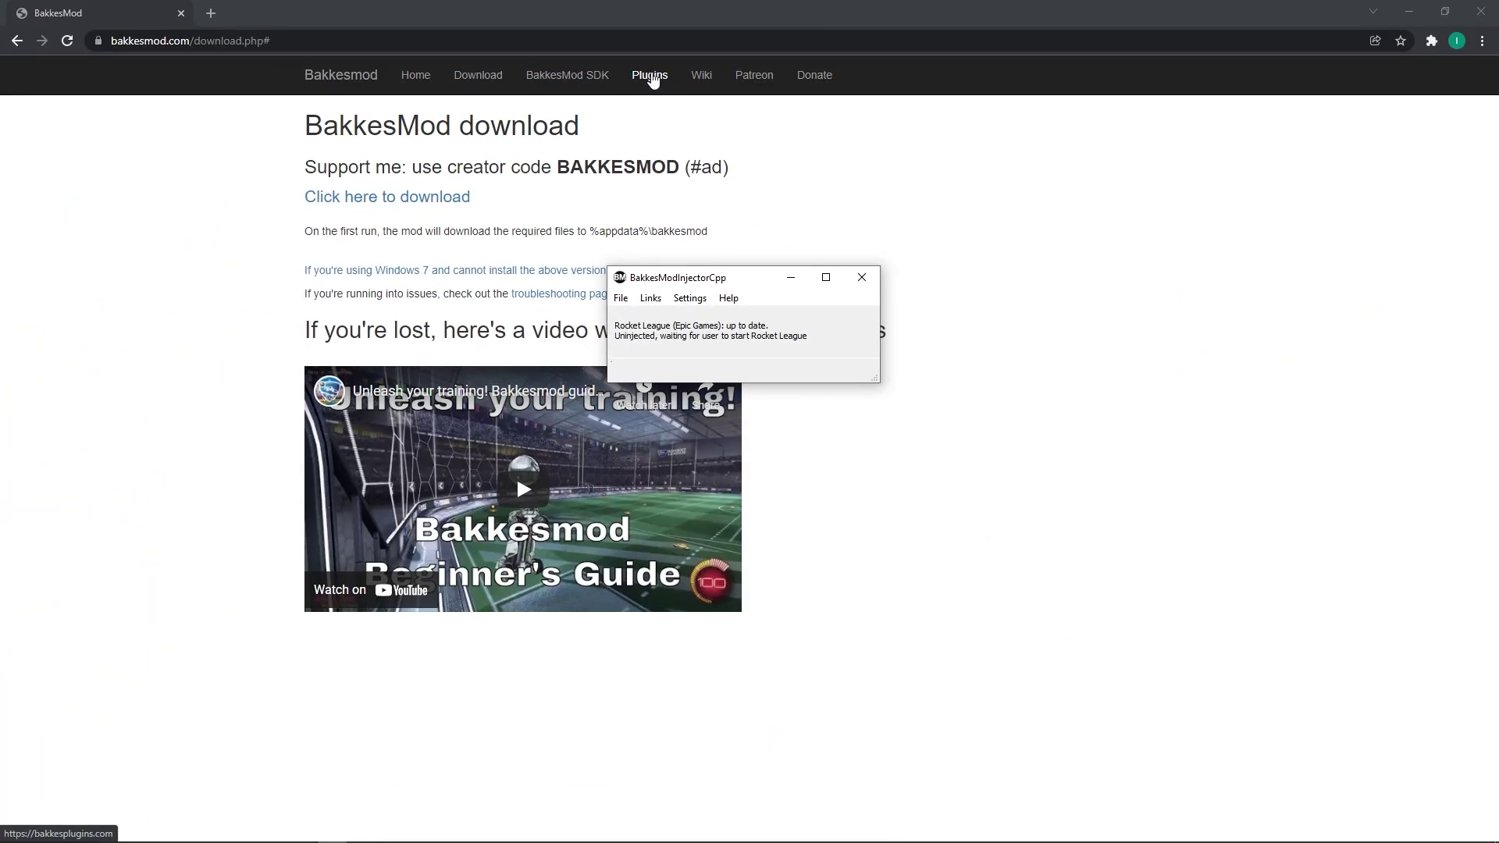
Search bakkesplugins.com for 'workshop' and install Workshop Map Loader & Downloader with BakkesMod.
left_click(653, 76)
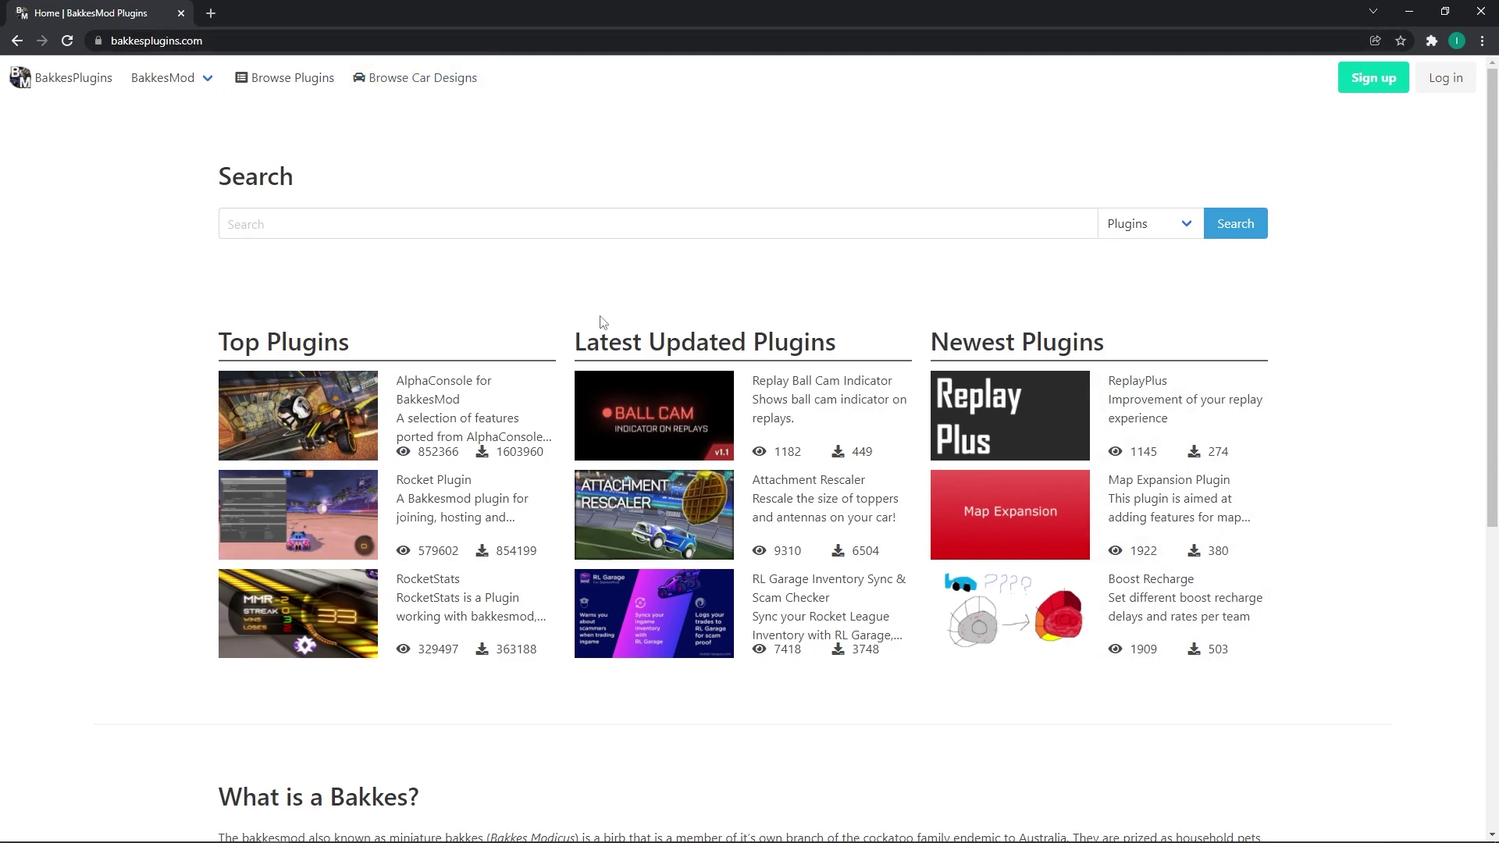
left_click(304, 224)
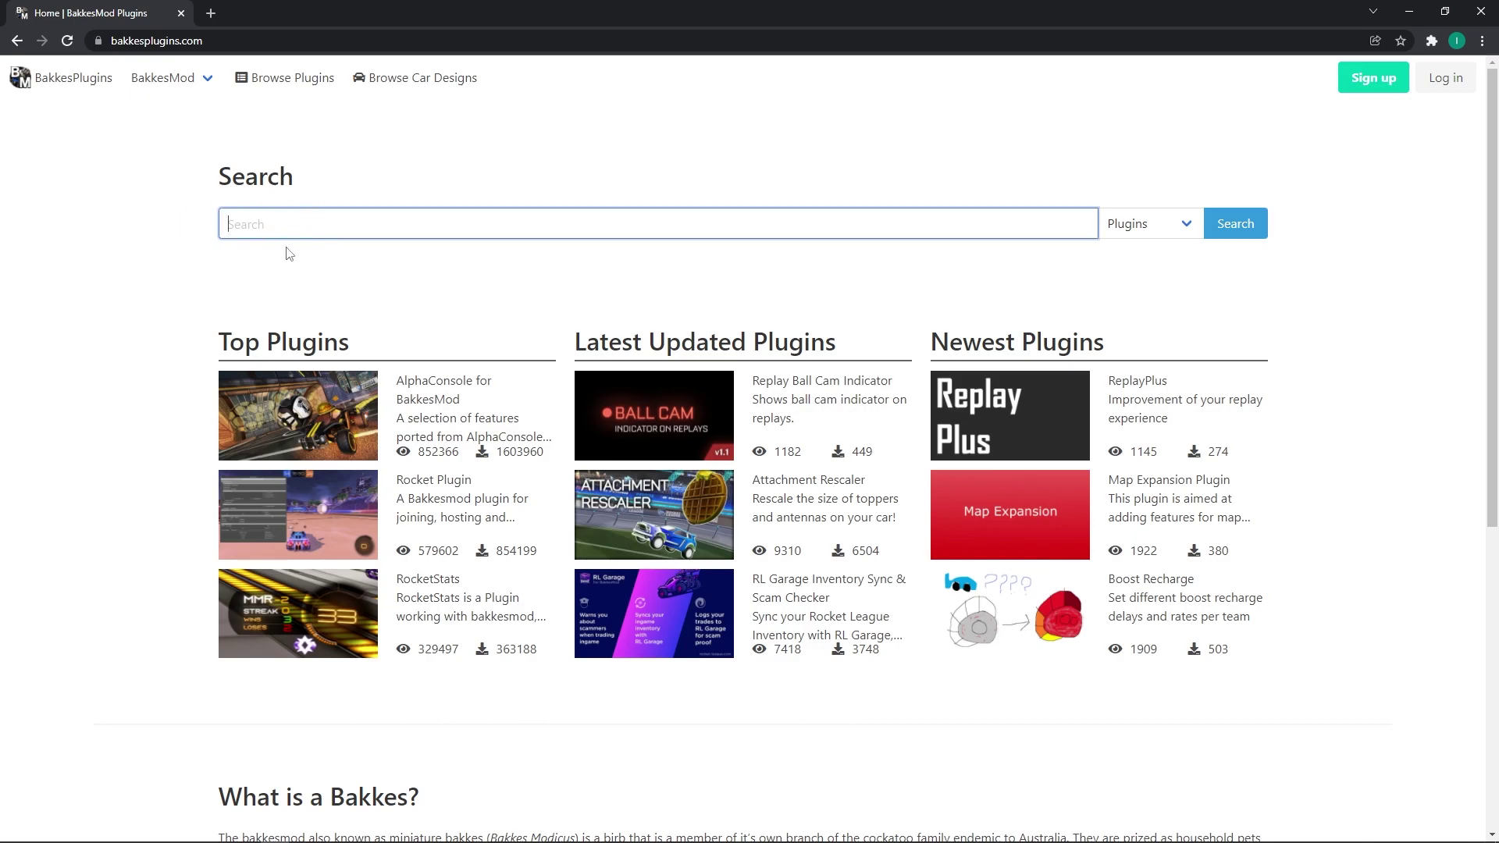
type("workshop")
key("Return")
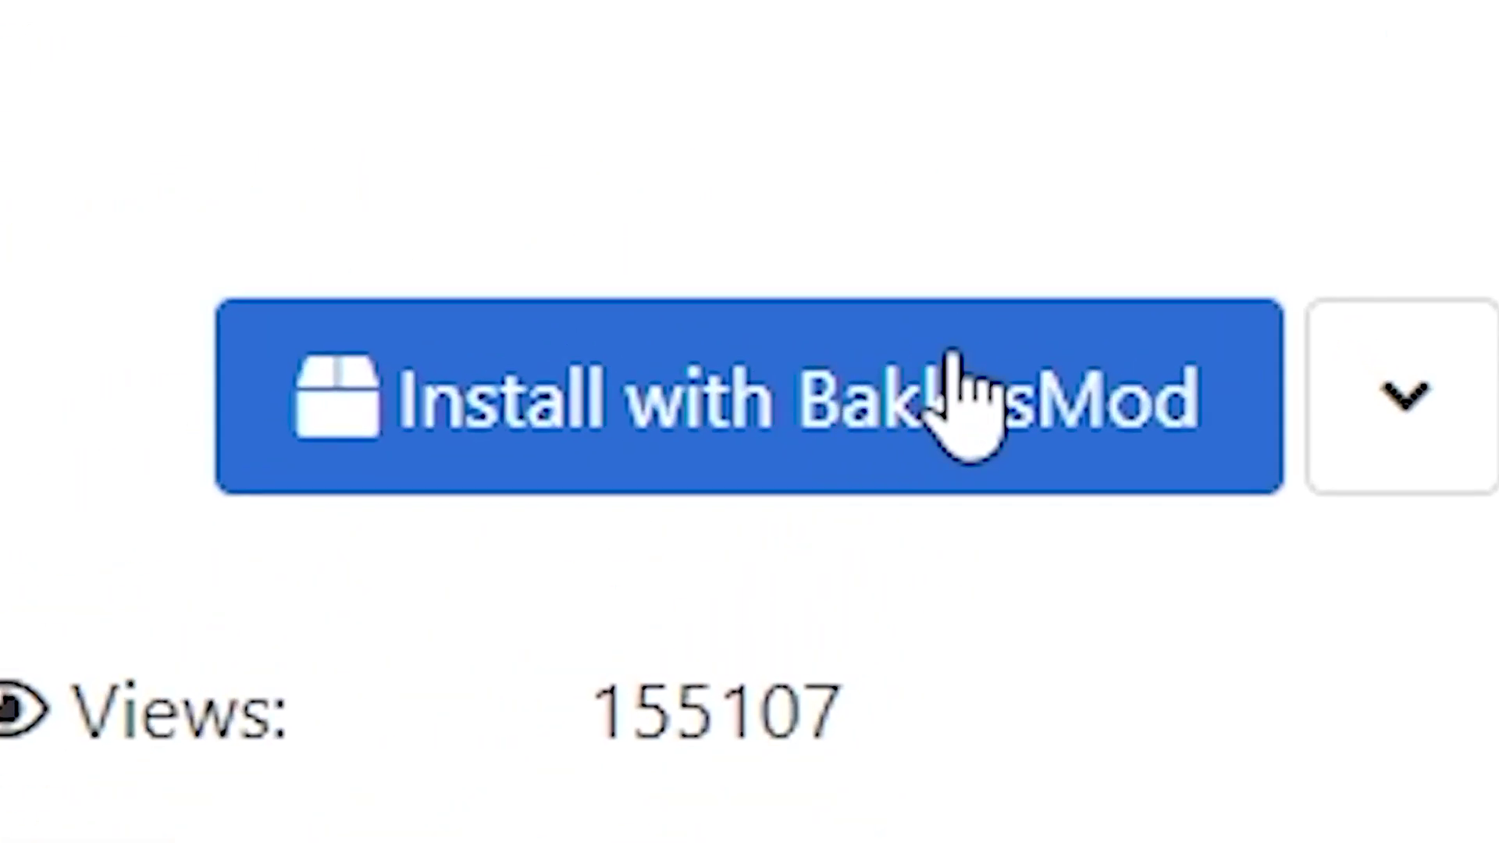
left_click(1128, 175)
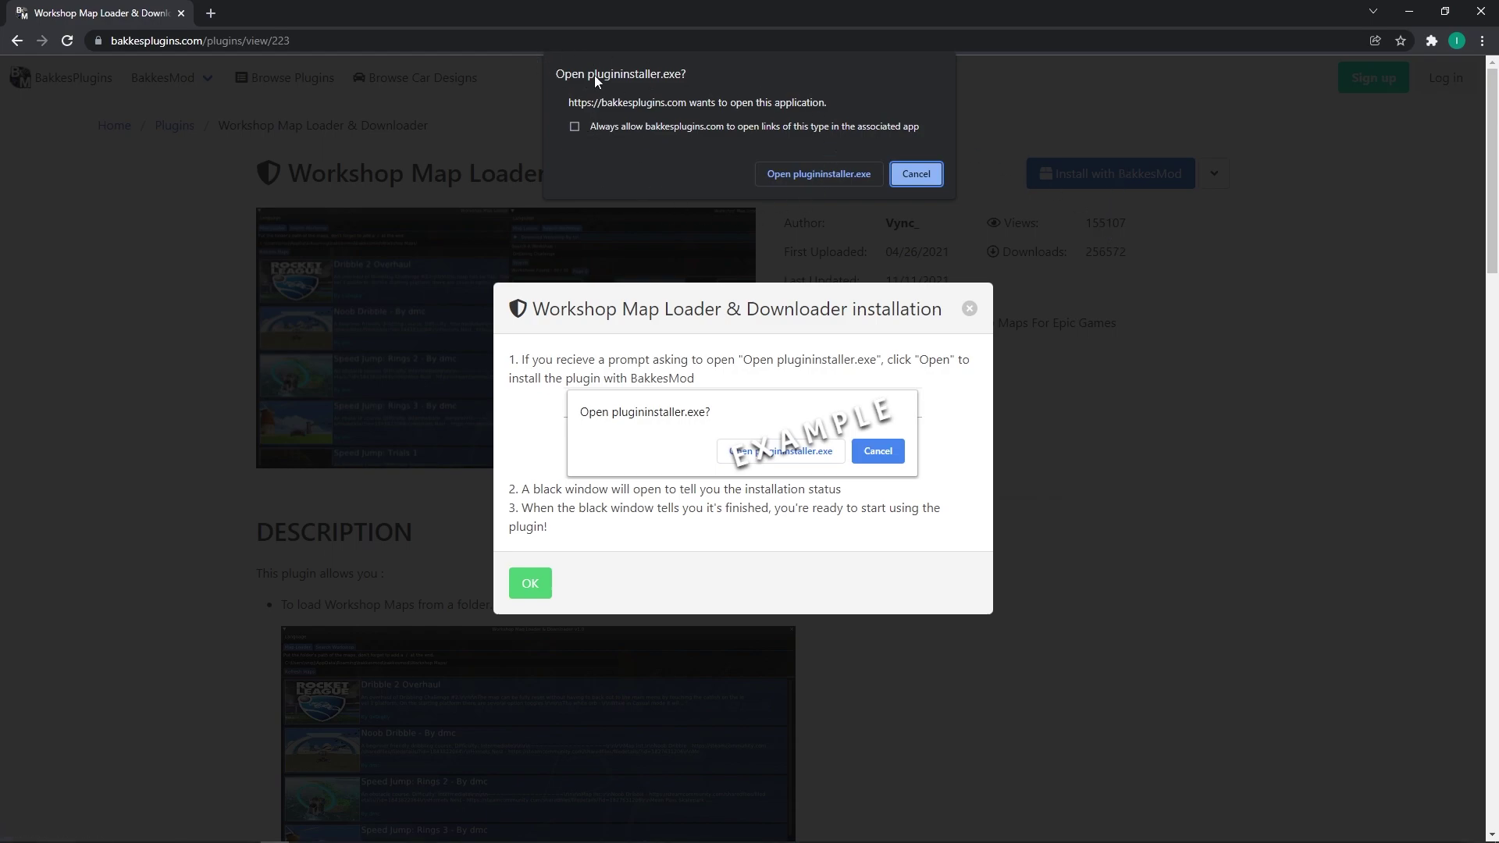
Let plugininstaller.exe queue the plugin for the next game launch, then open the BakkesMod folder.
left_click(834, 173)
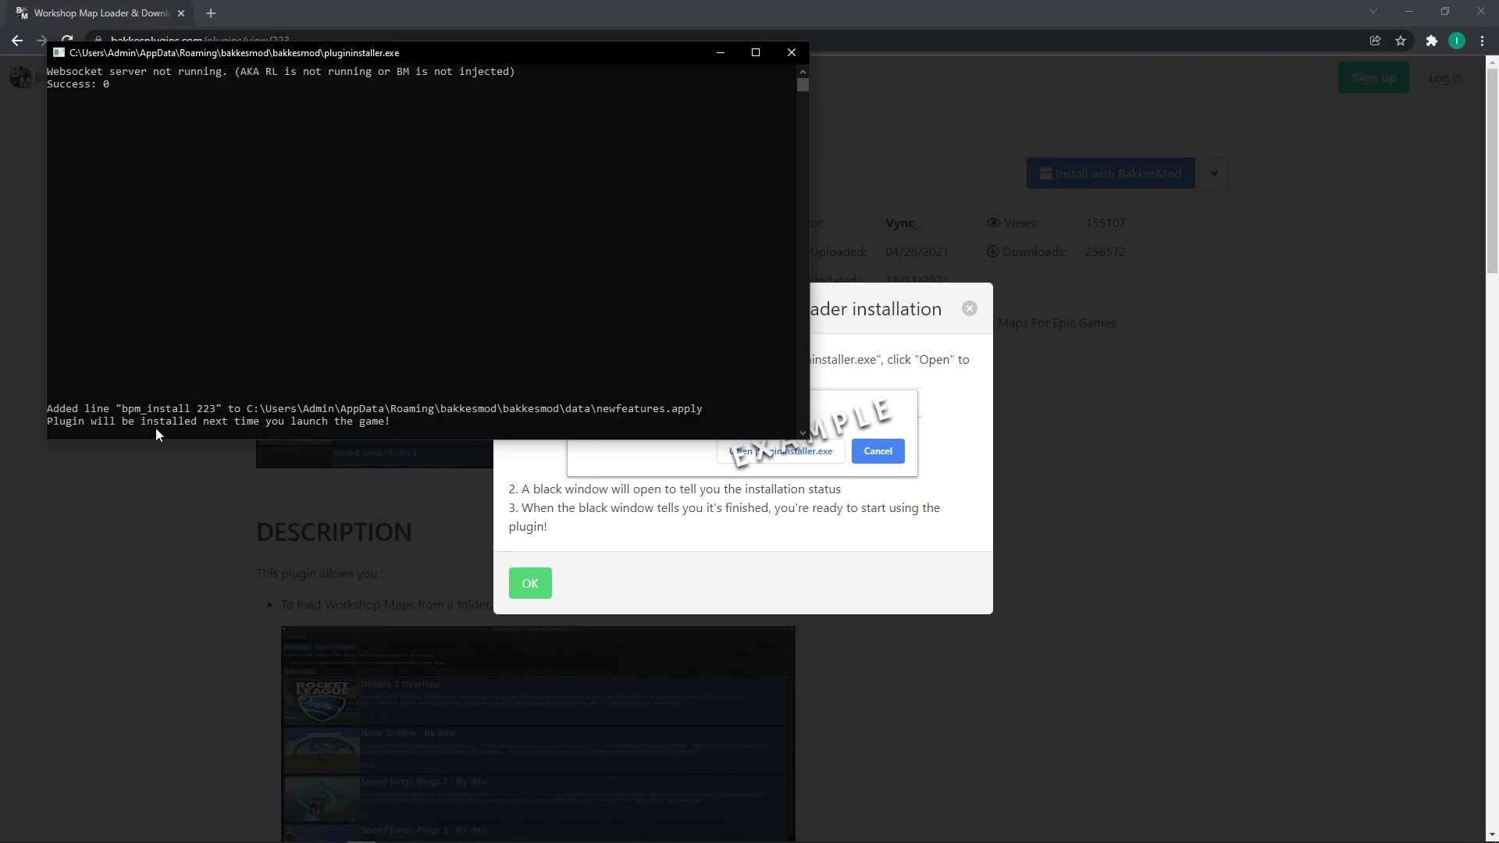
left_click(49, 427)
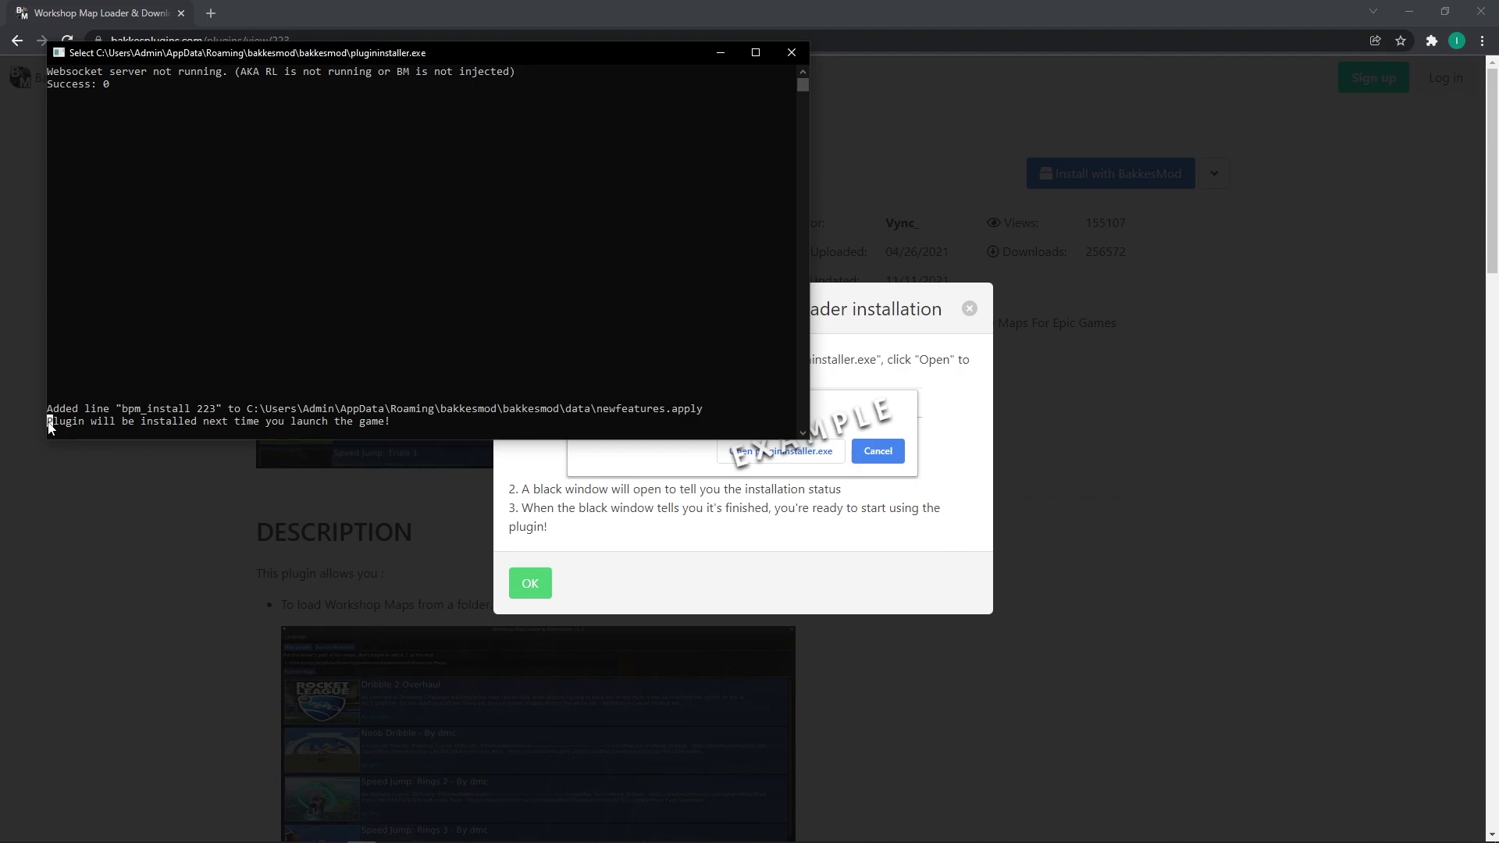
left_click_drag(48, 427, 378, 428)
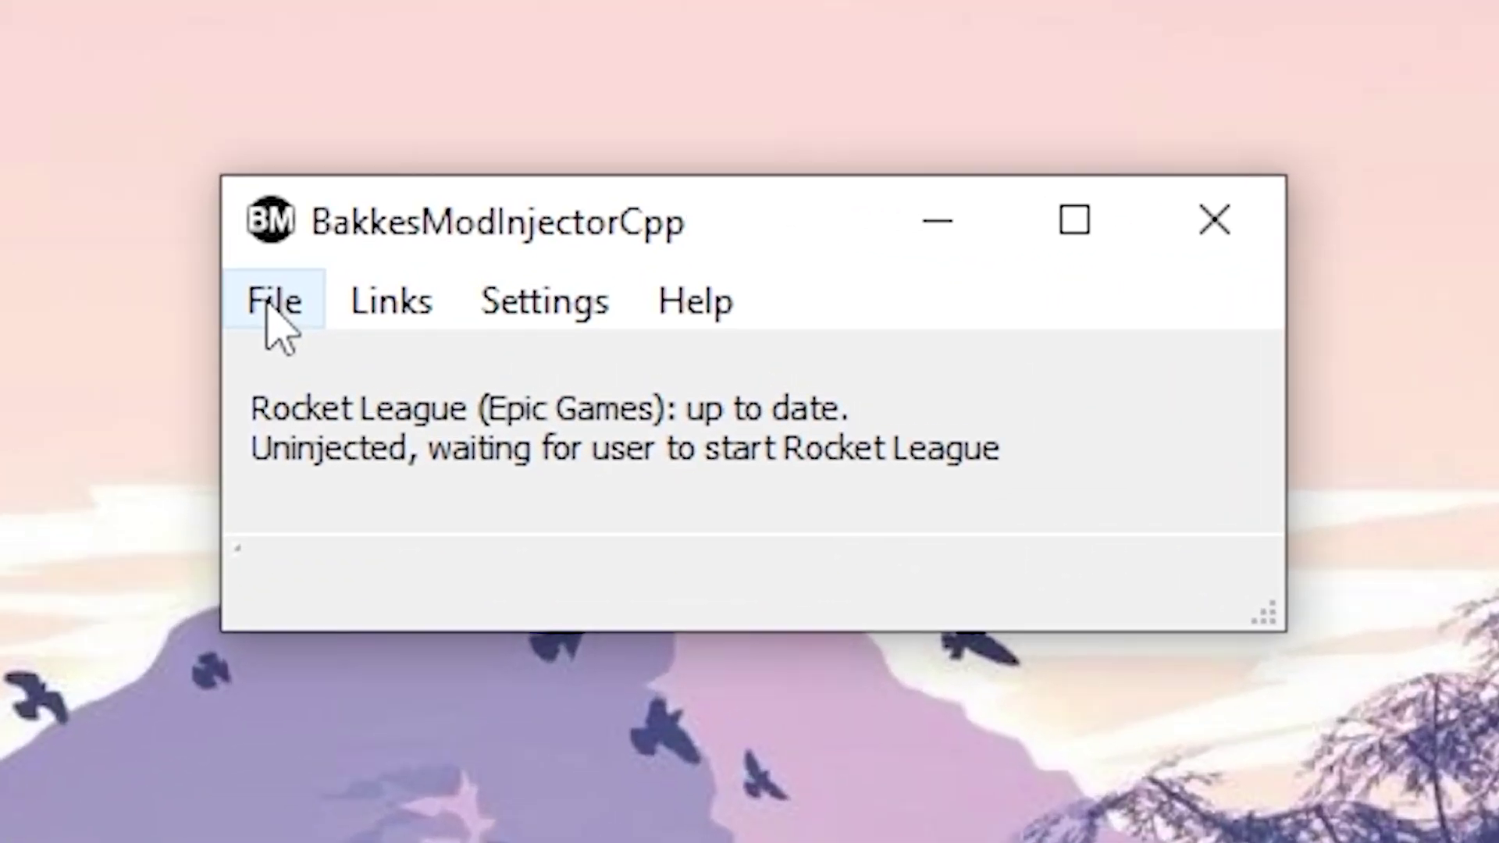
left_click(621, 301)
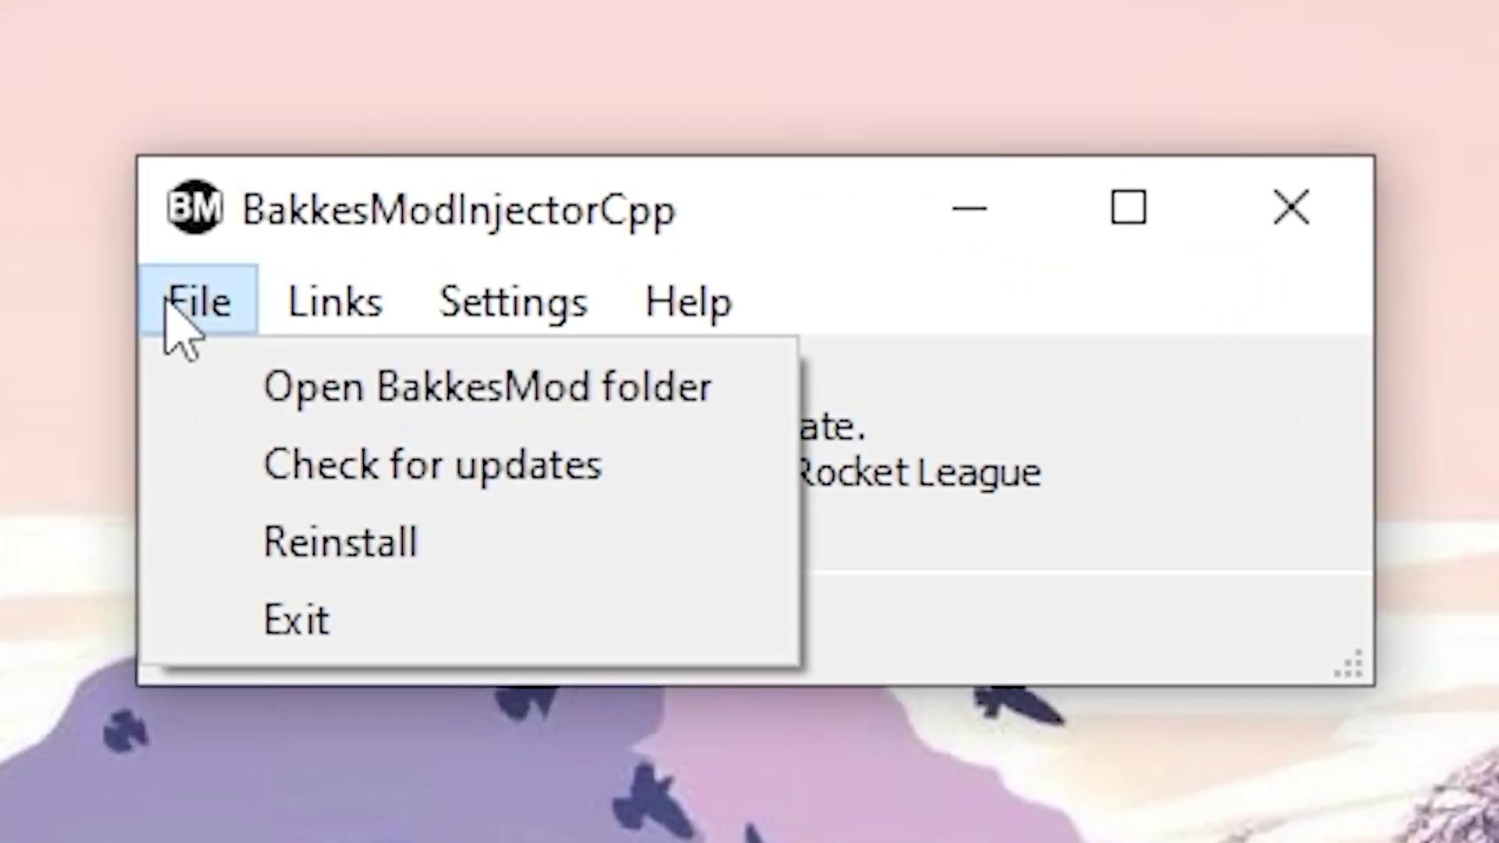
left_click(512, 395)
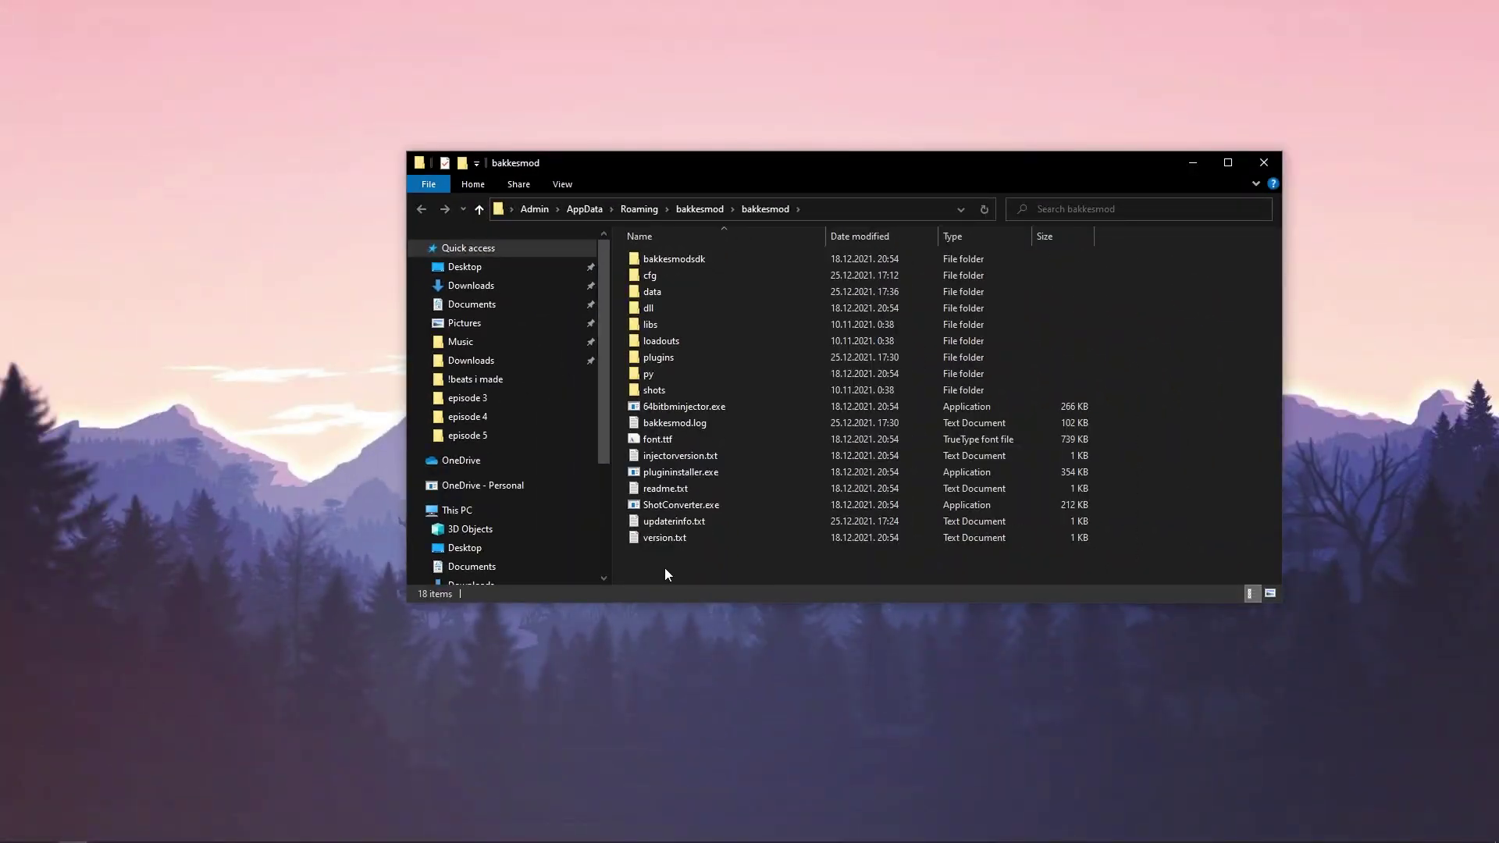
right_click(665, 573)
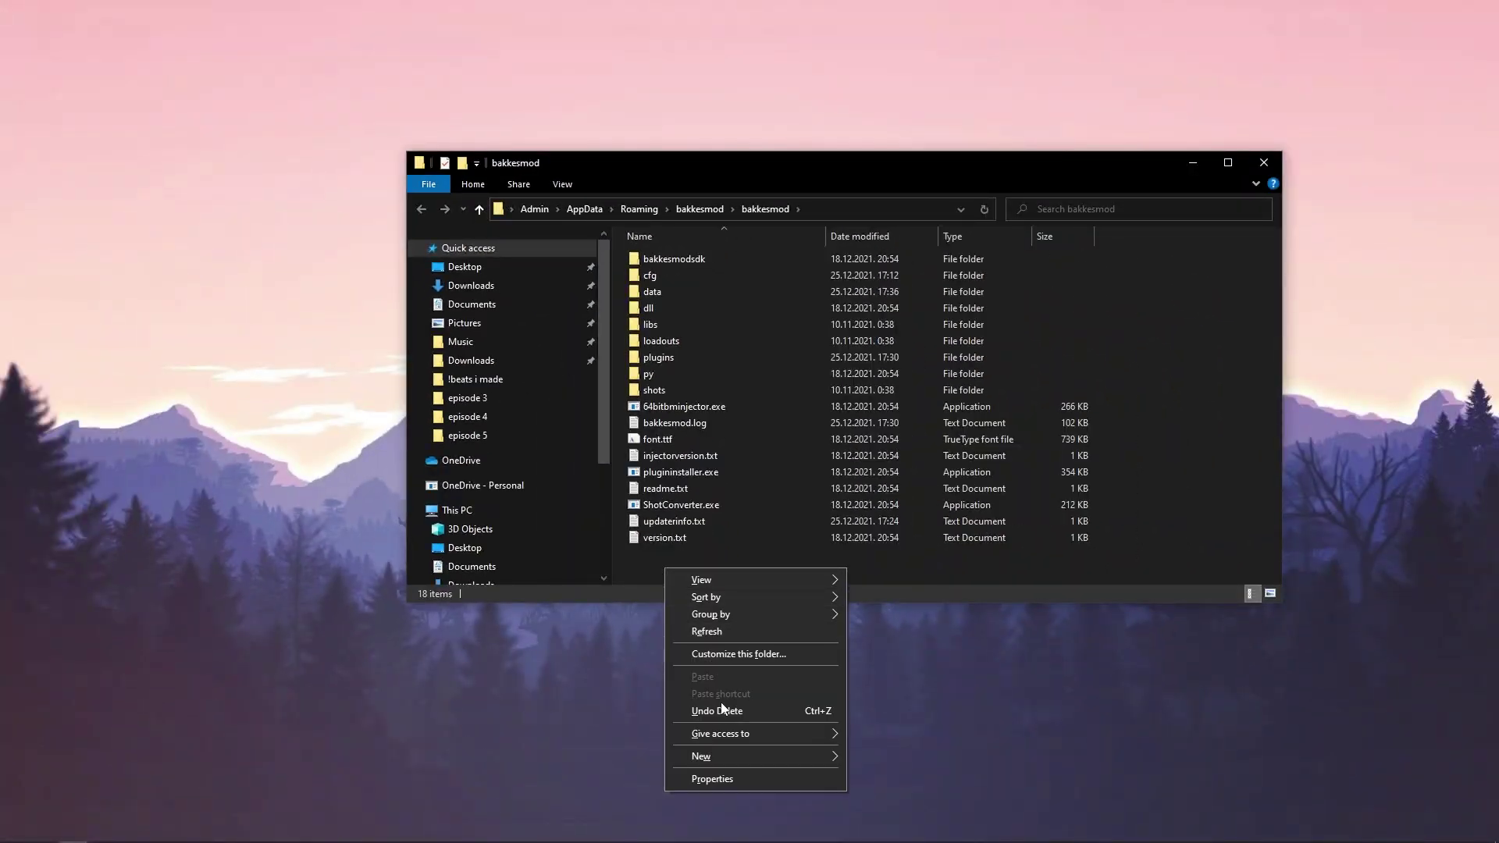
mouse_move(740, 757)
left_click(875, 558)
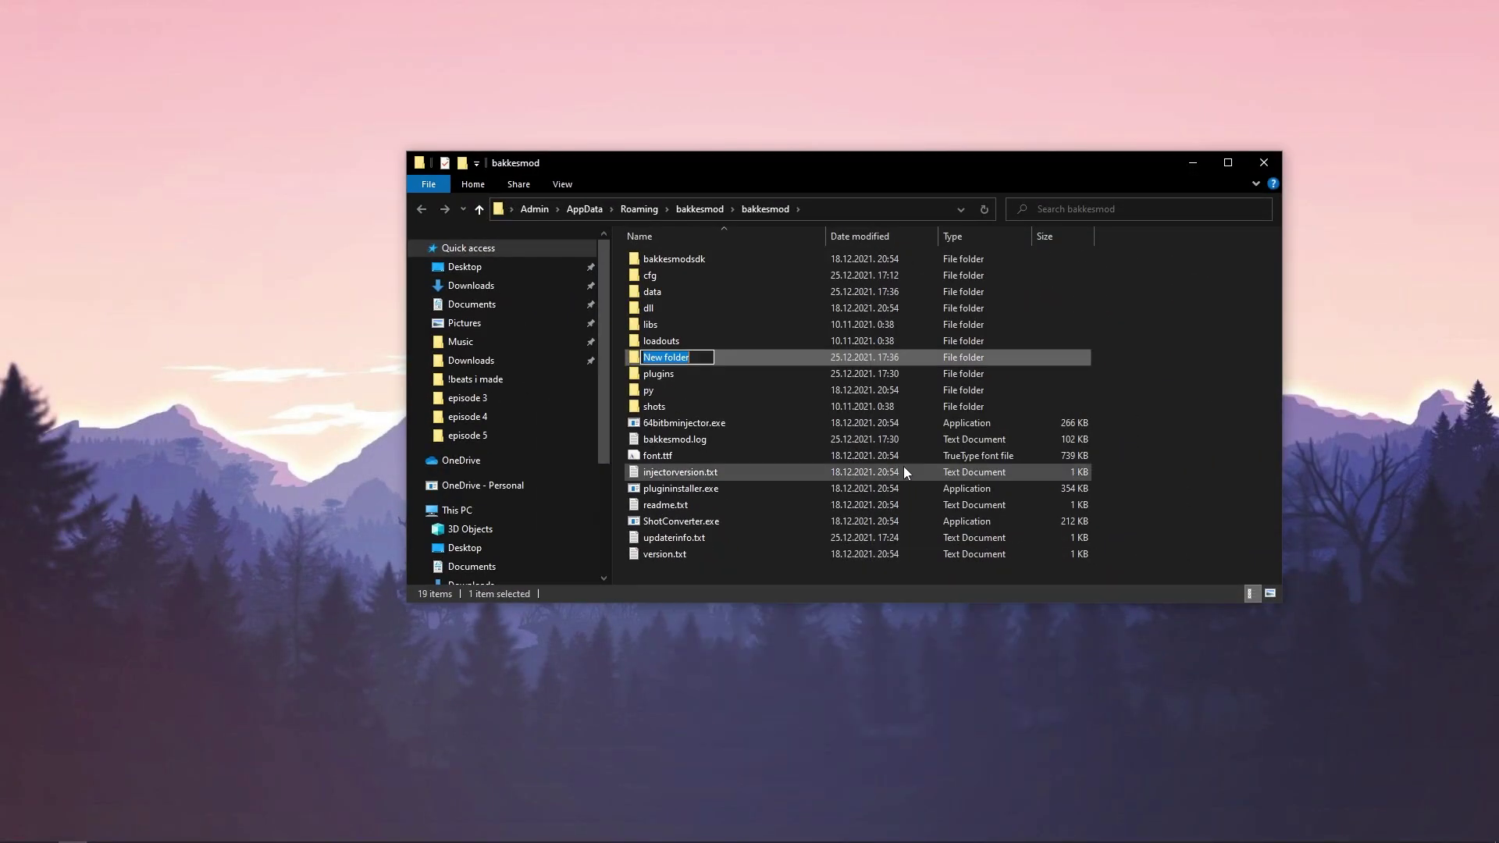
type("maps")
key("Return")
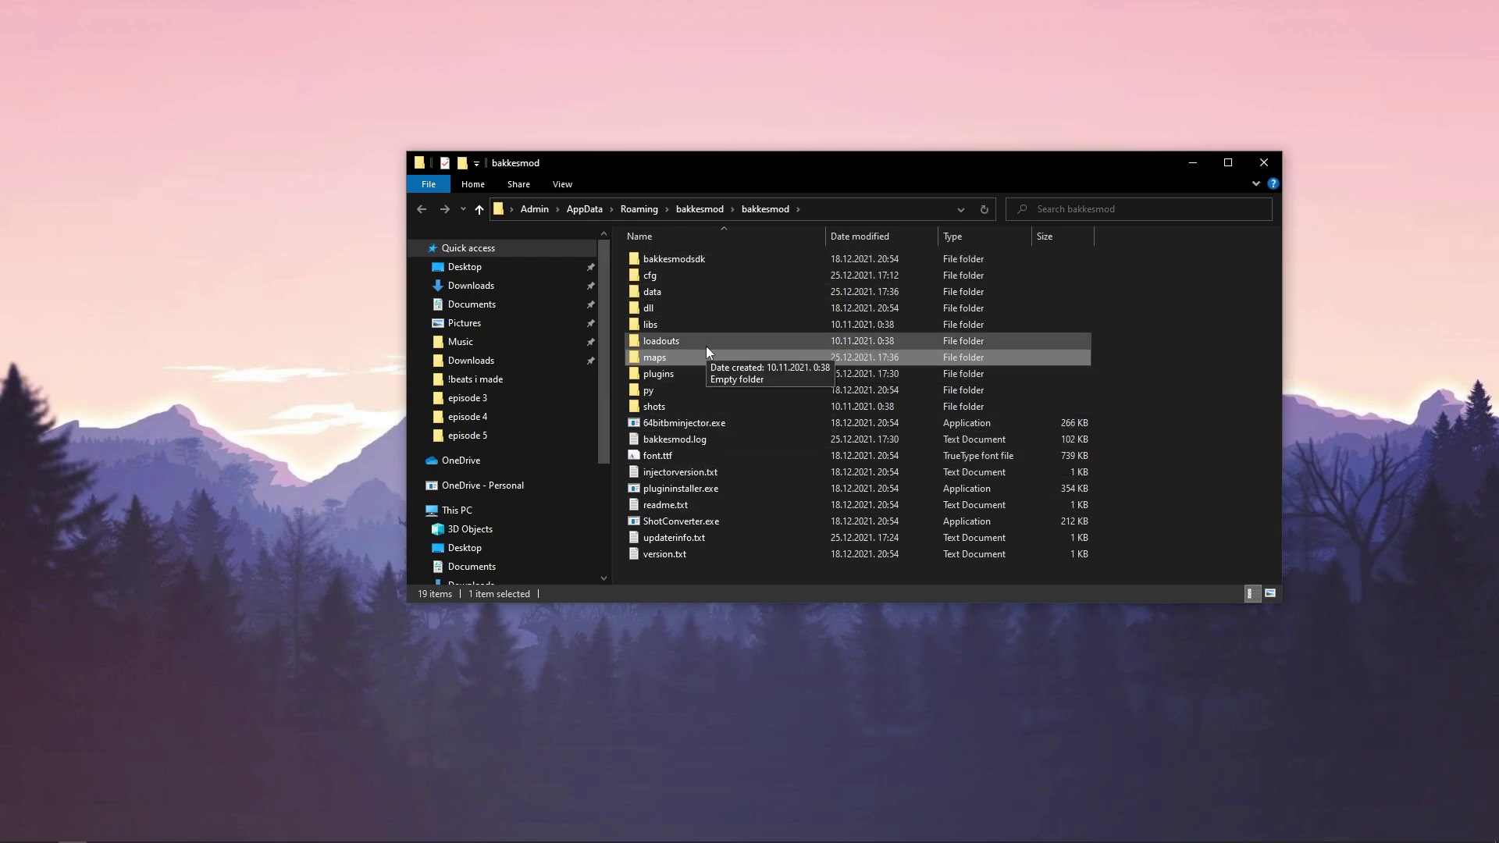
key("Delete")
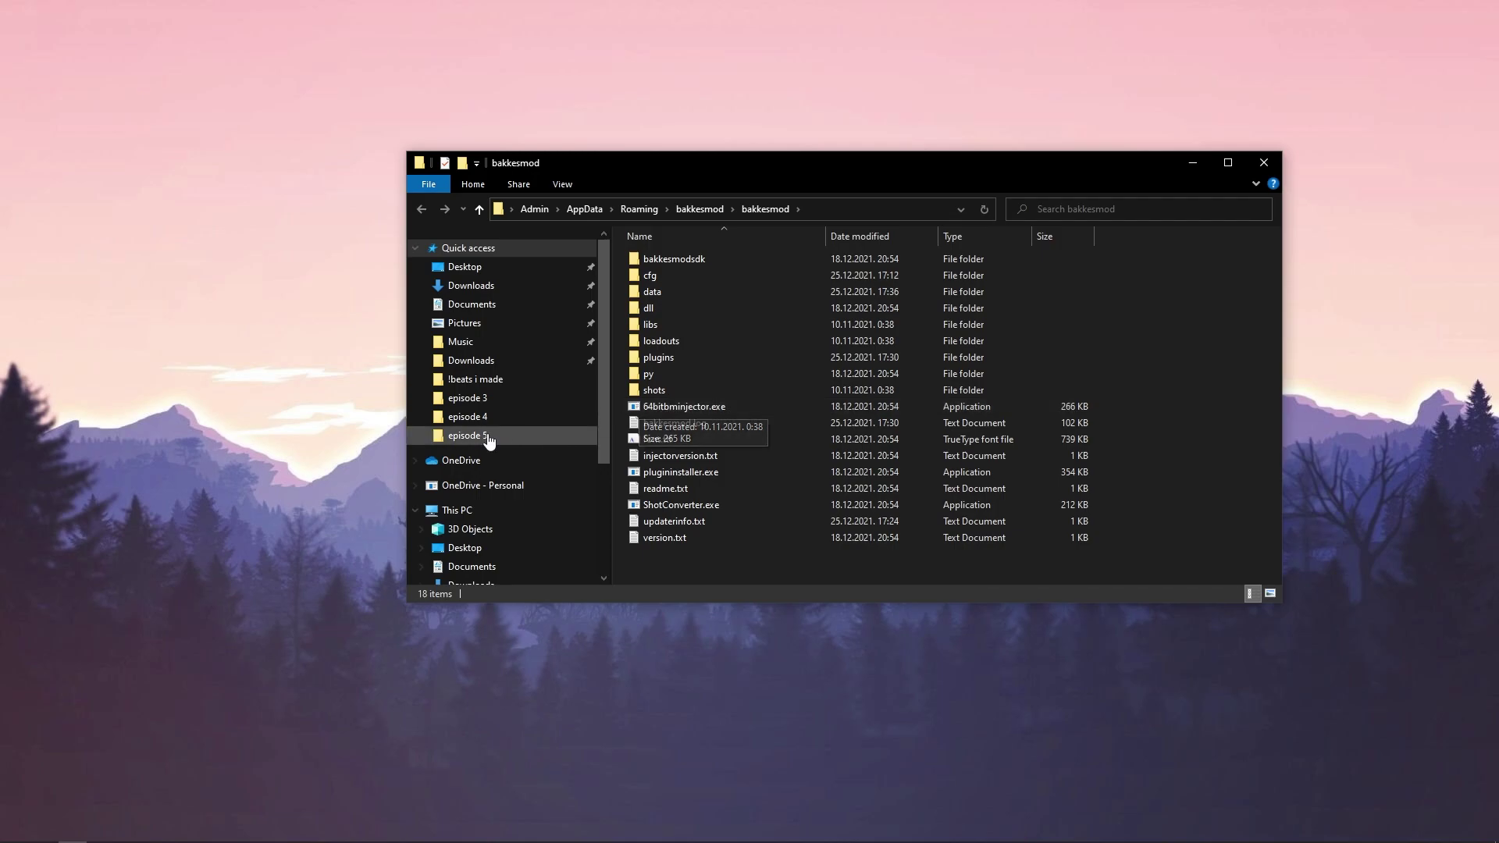
scroll(489, 441, "down", 3)
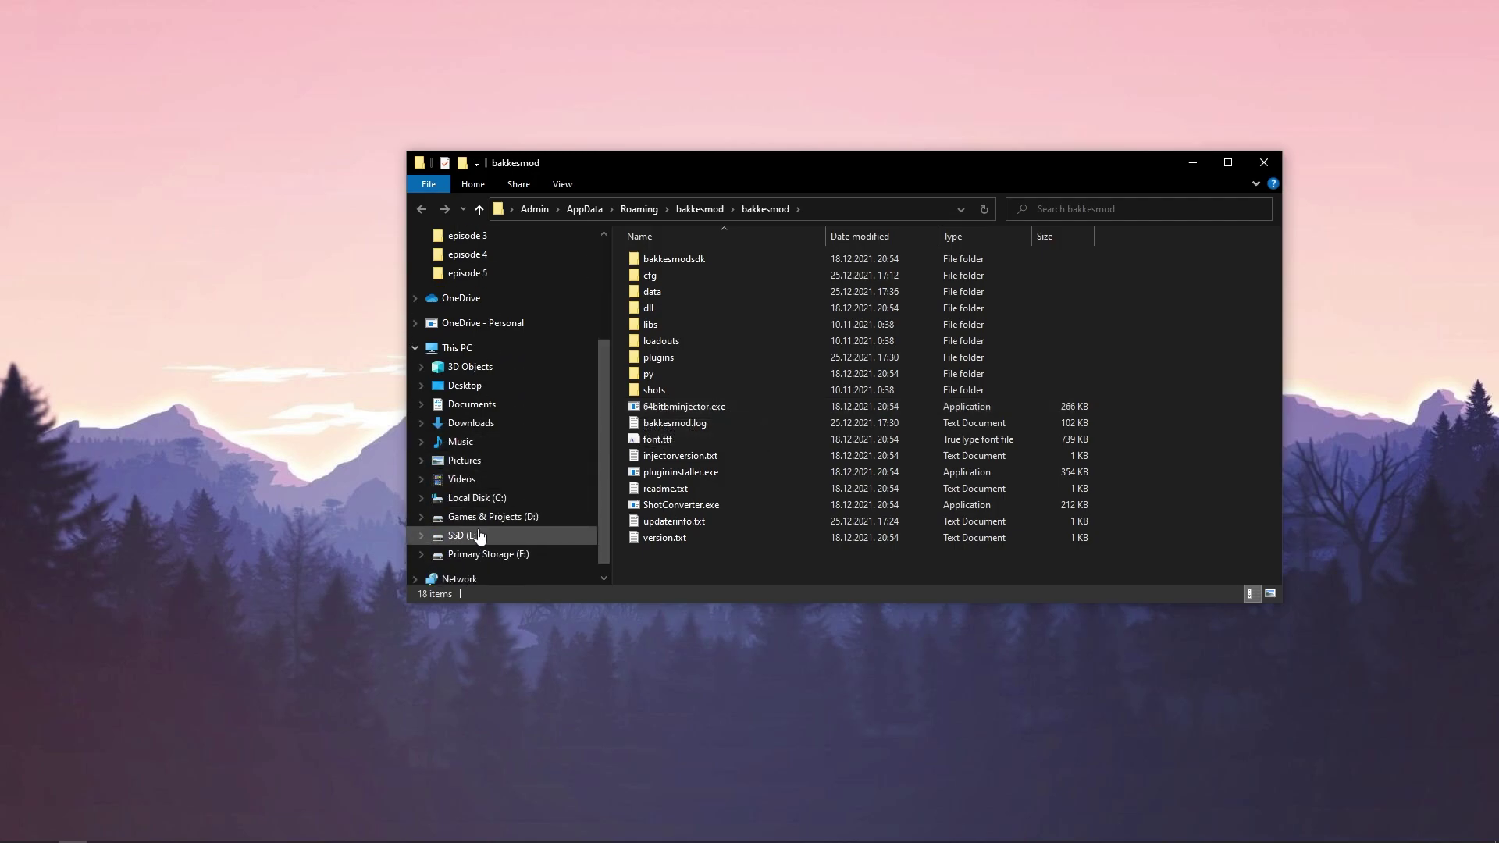
Create a new folder named maps on the D: drive and open it at D:\maps.
left_click(482, 519)
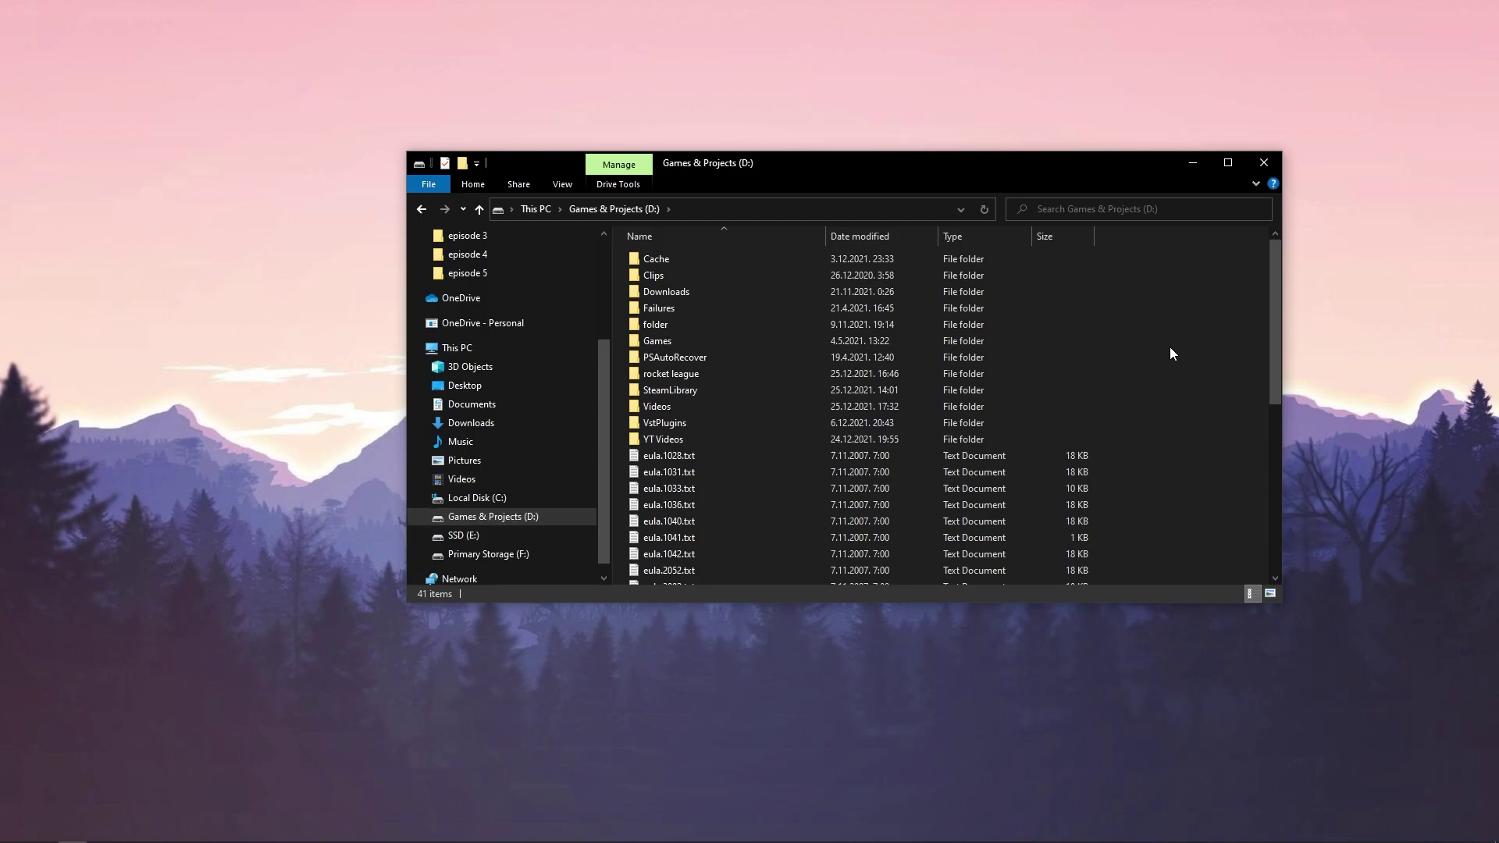
key("ctrl+shift+n")
type("maps")
key("Return")
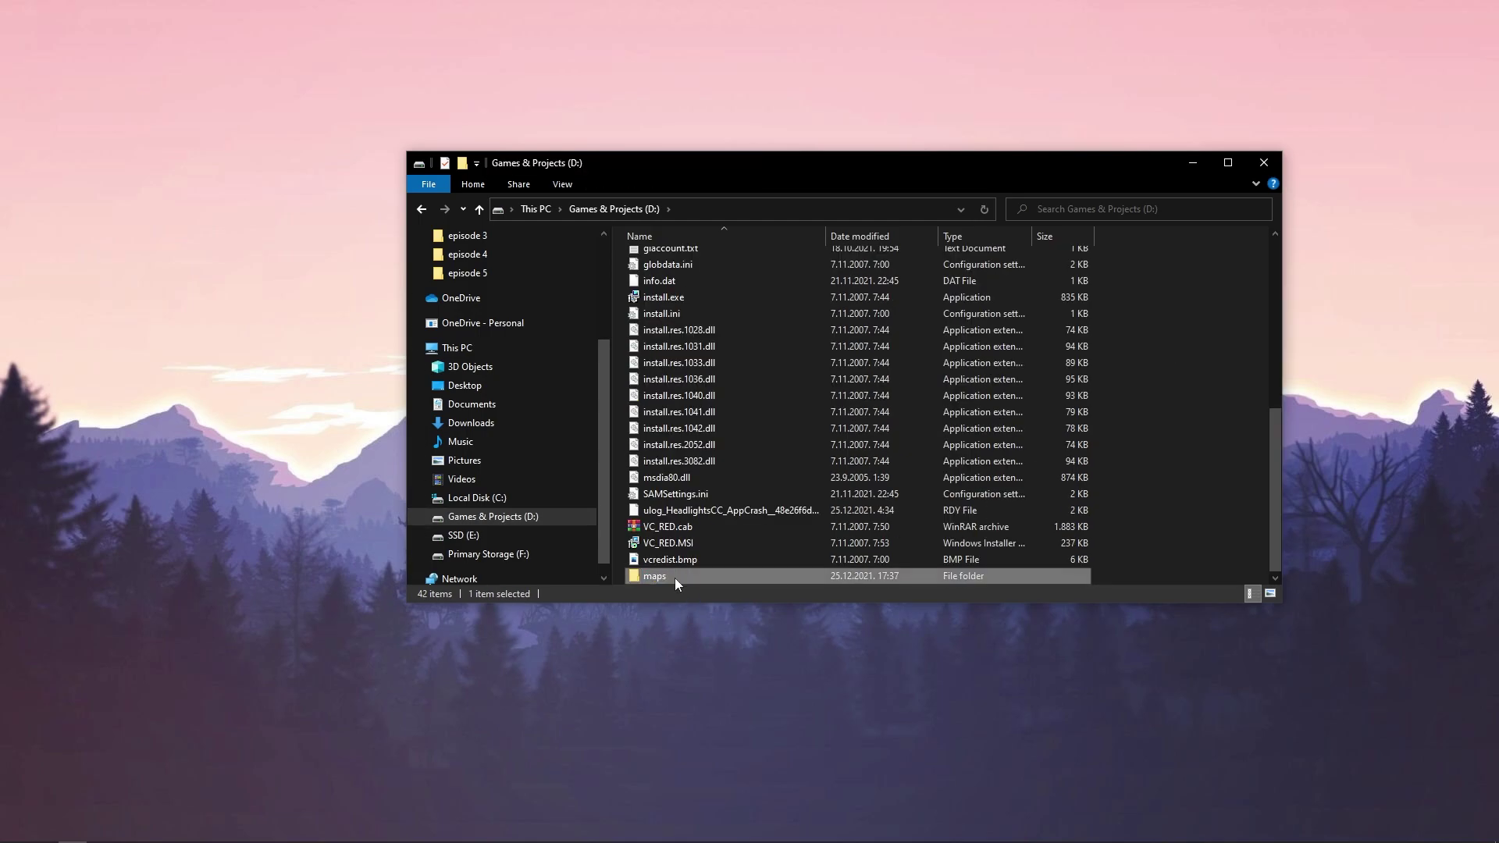
double_click(675, 578)
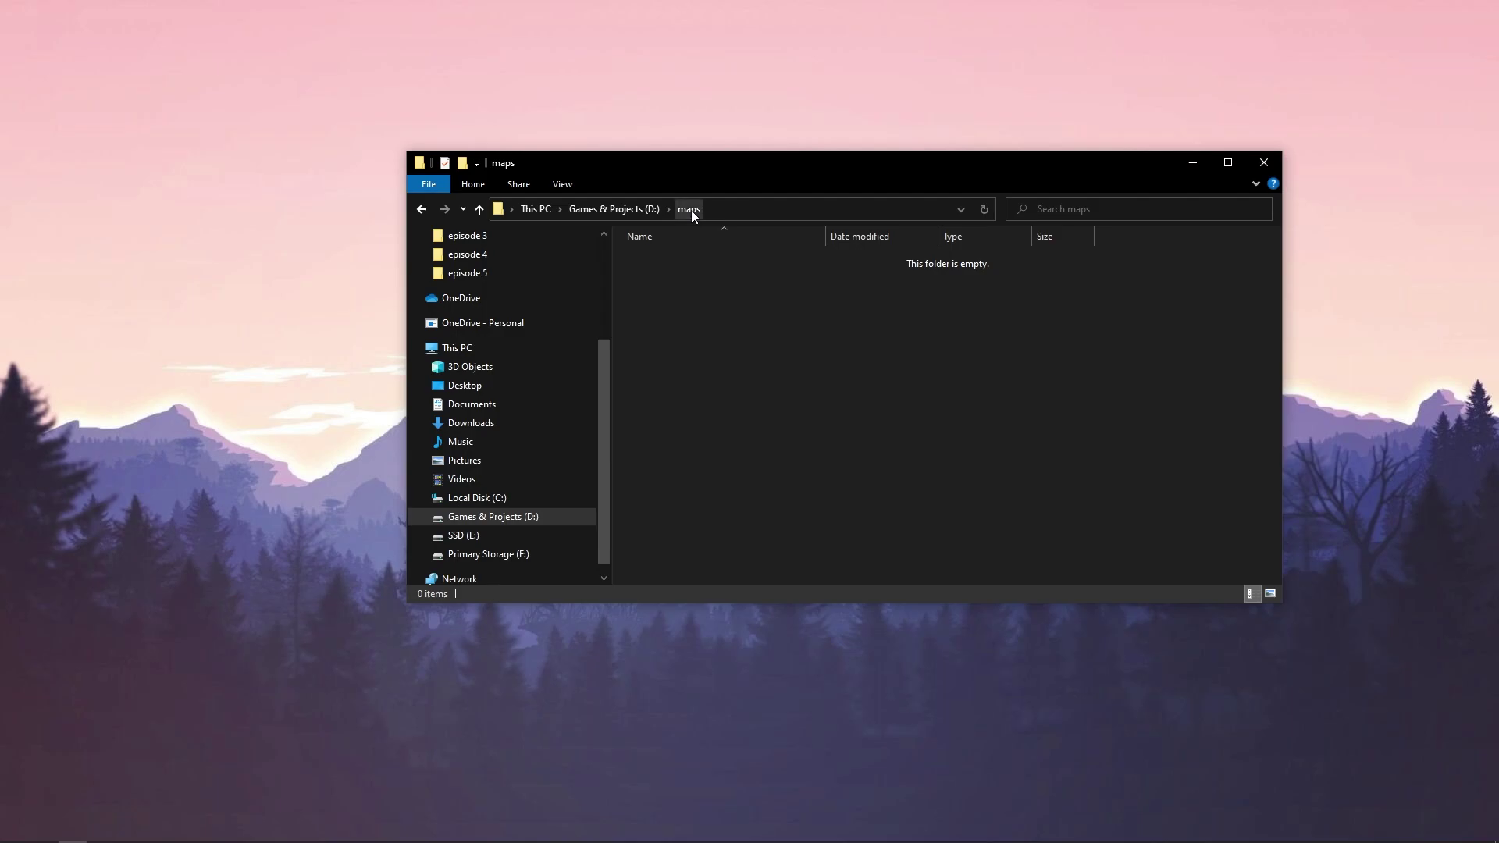
left_click(729, 210)
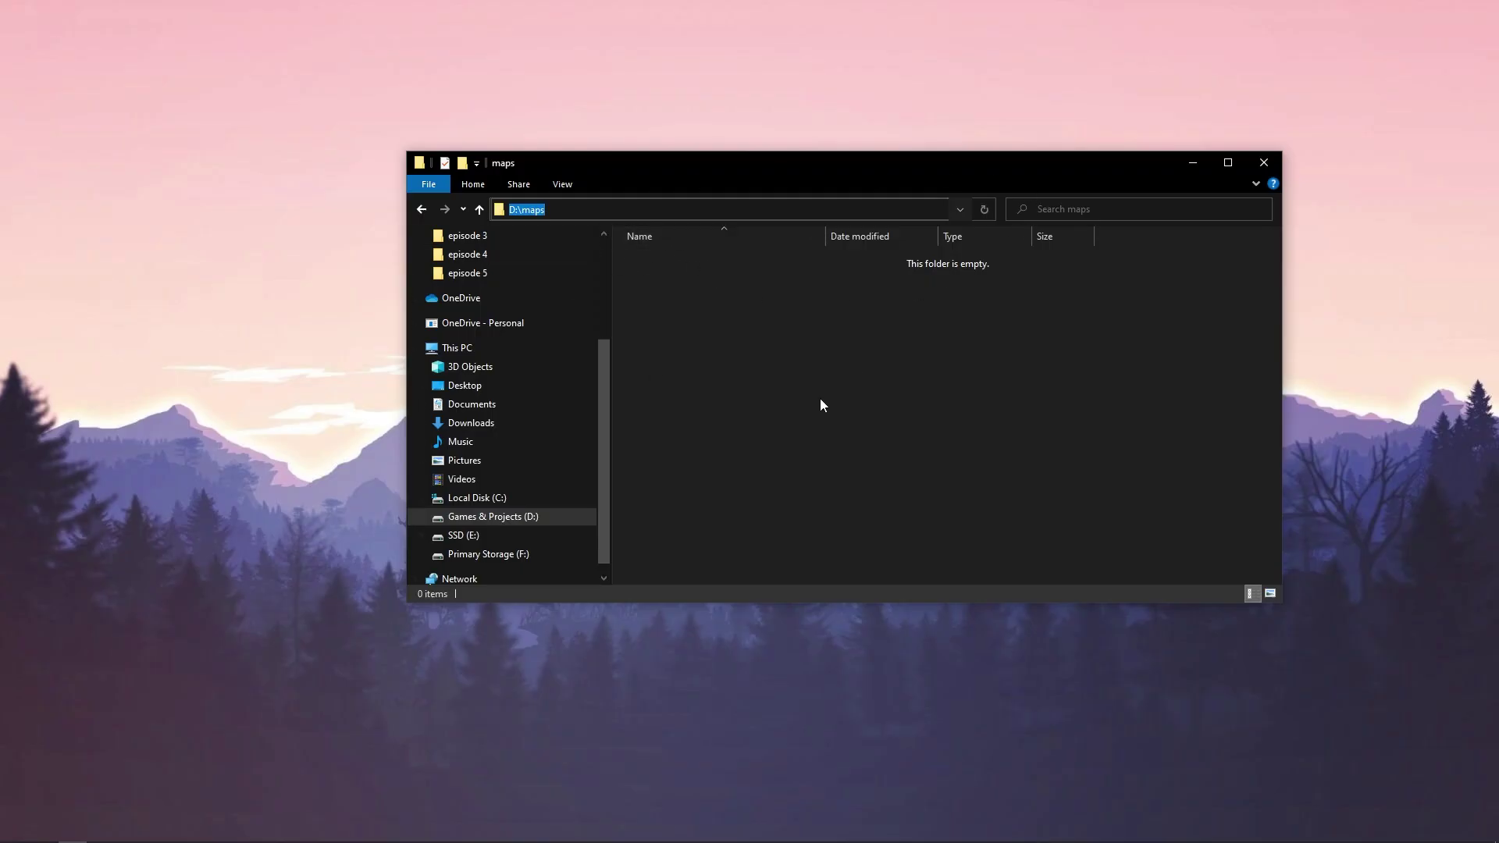
key("Escape")
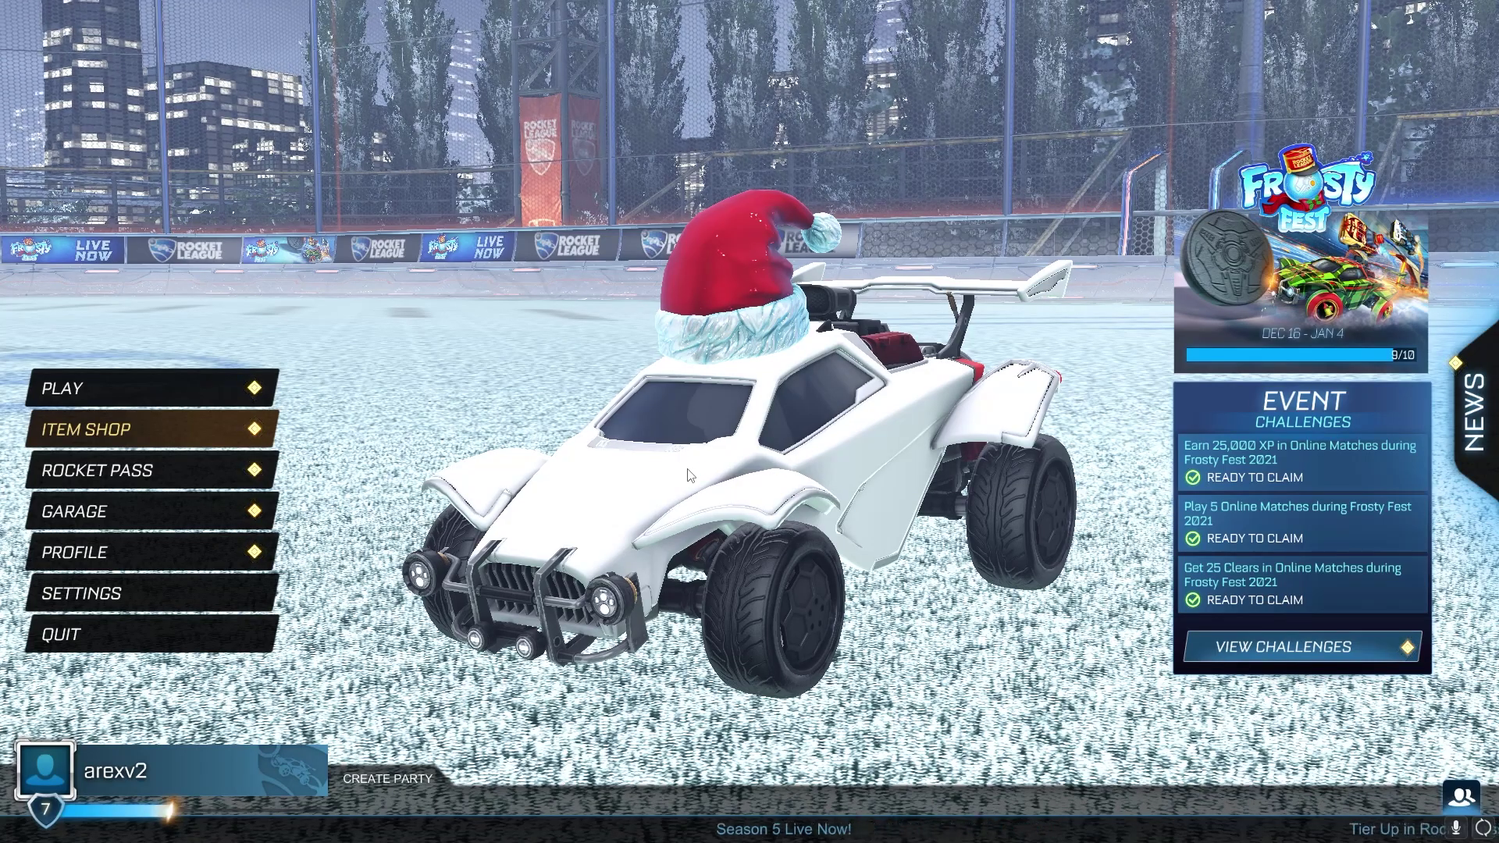
Open BakkesMod settings with F2 and select WorkshopMapLoader in the Plugins list.
key("F2")
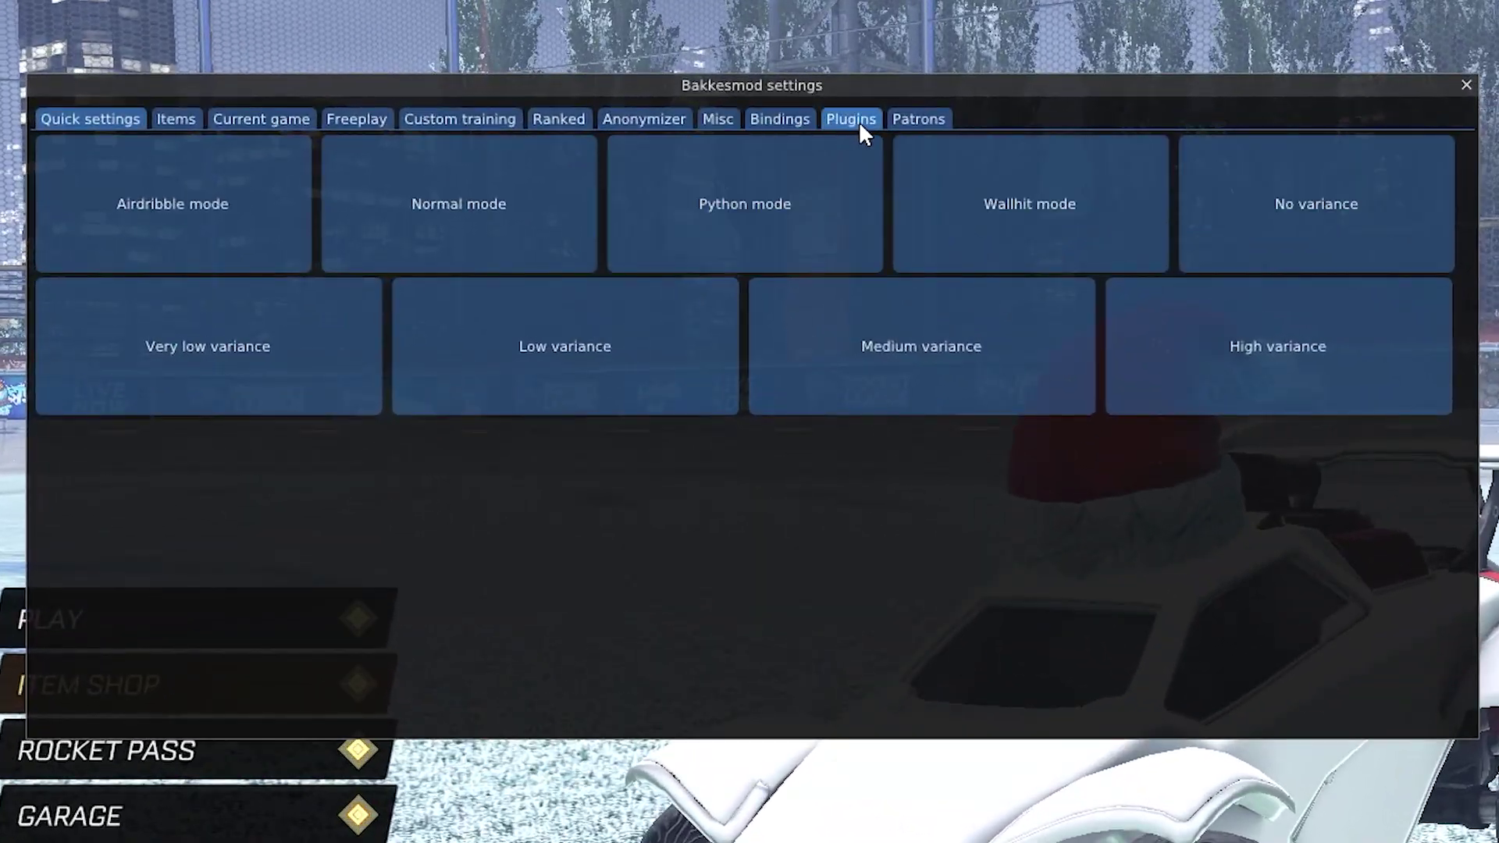
left_click(571, 76)
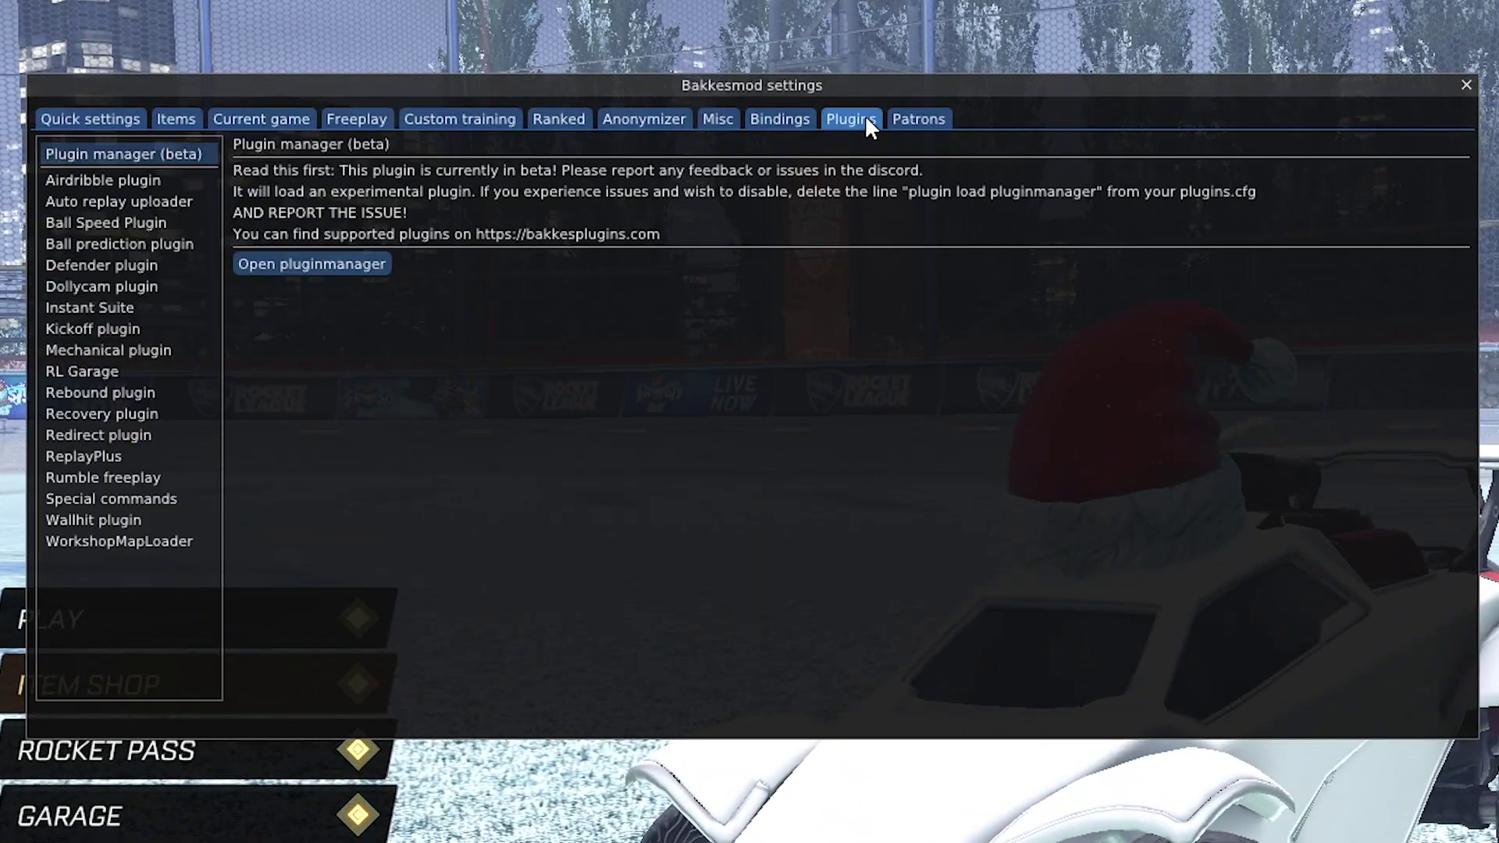
left_click(132, 540)
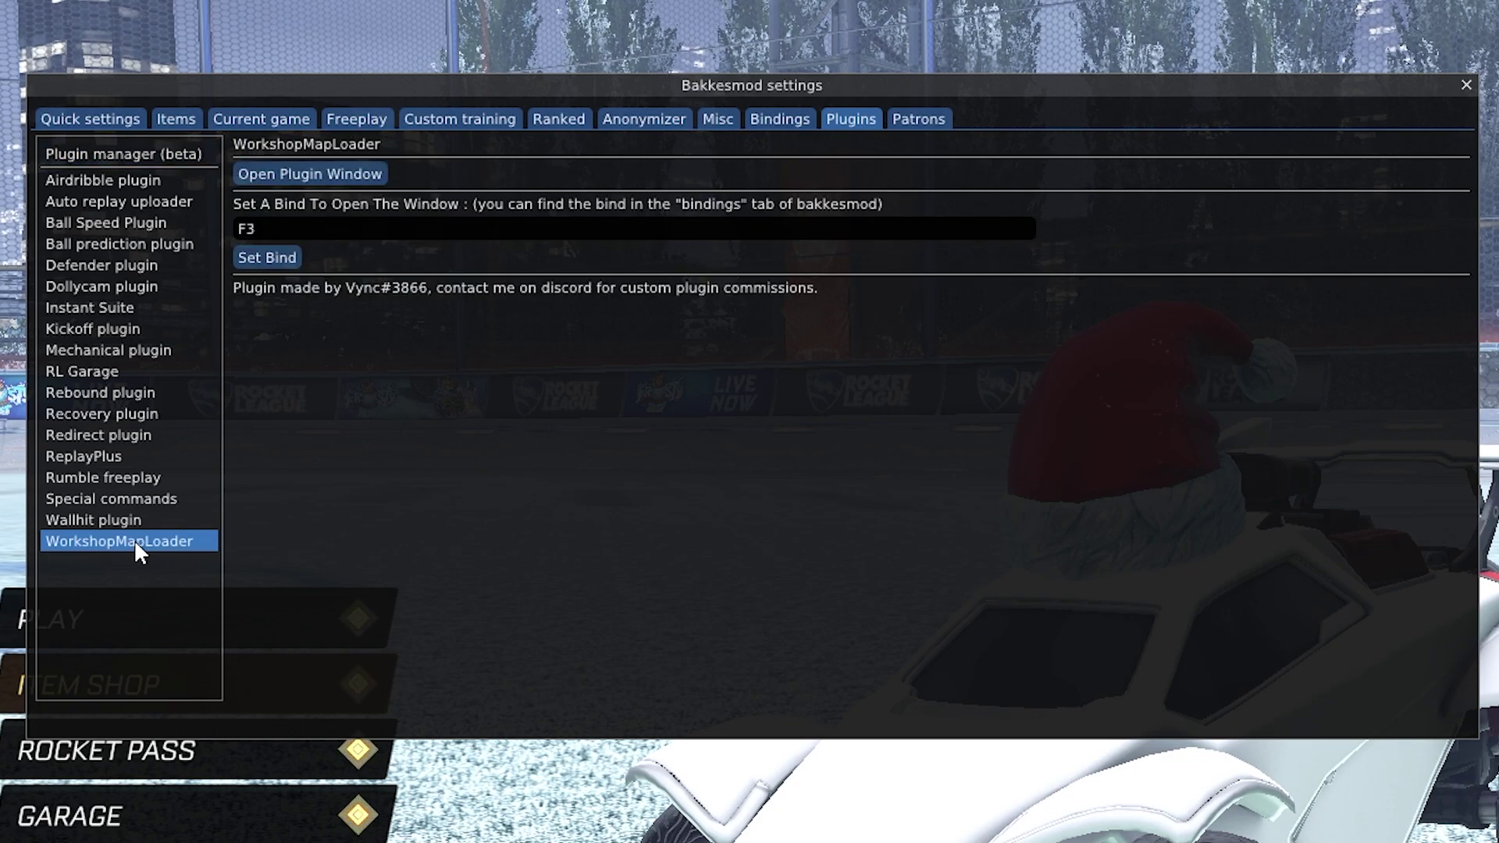
Open the Workshop Map Loader window and save D:\maps as its maps folder path.
left_click(328, 173)
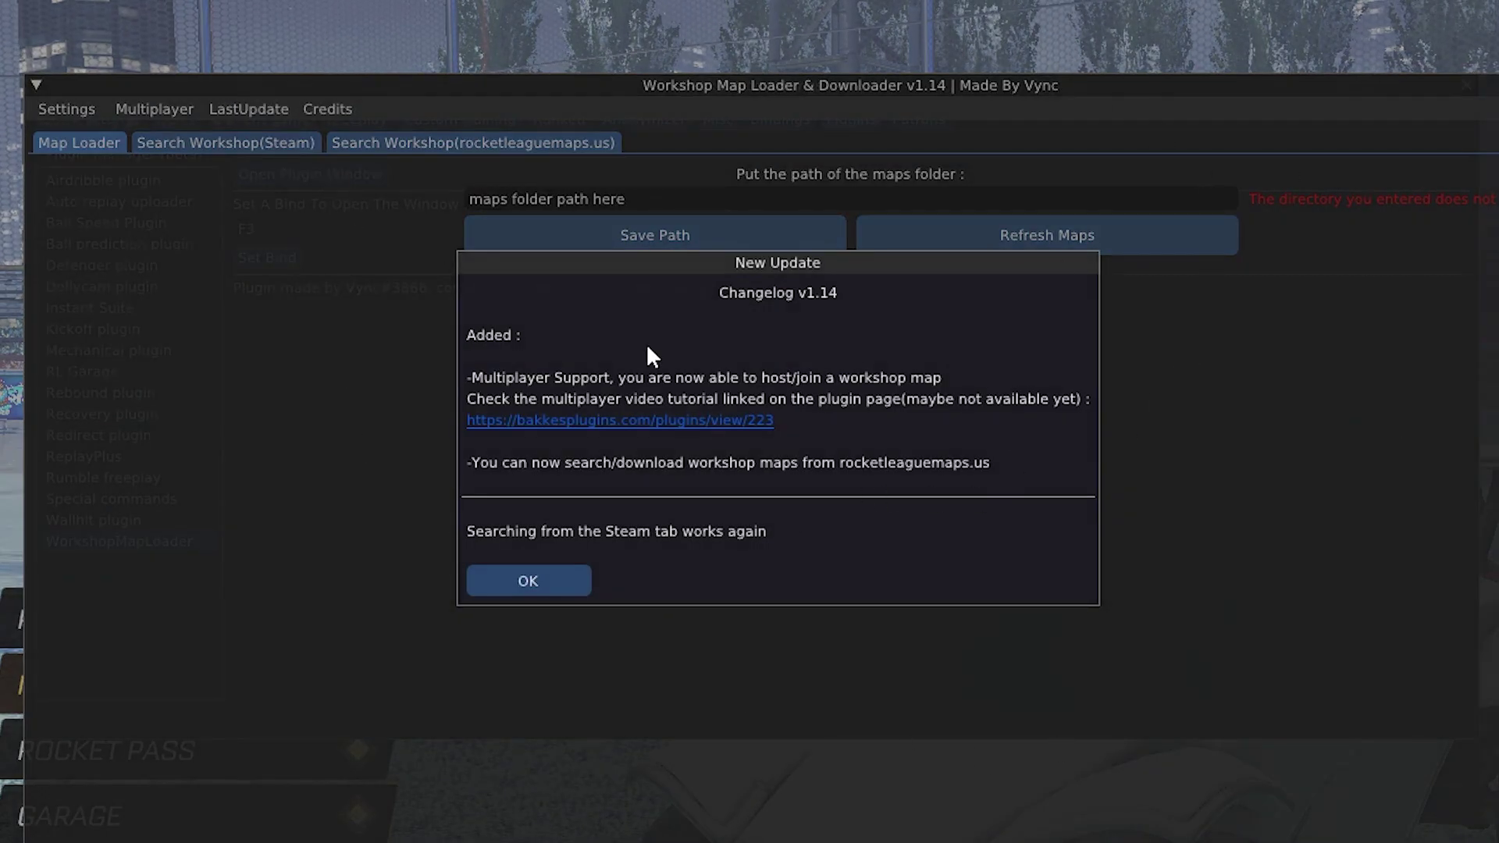
left_click(529, 586)
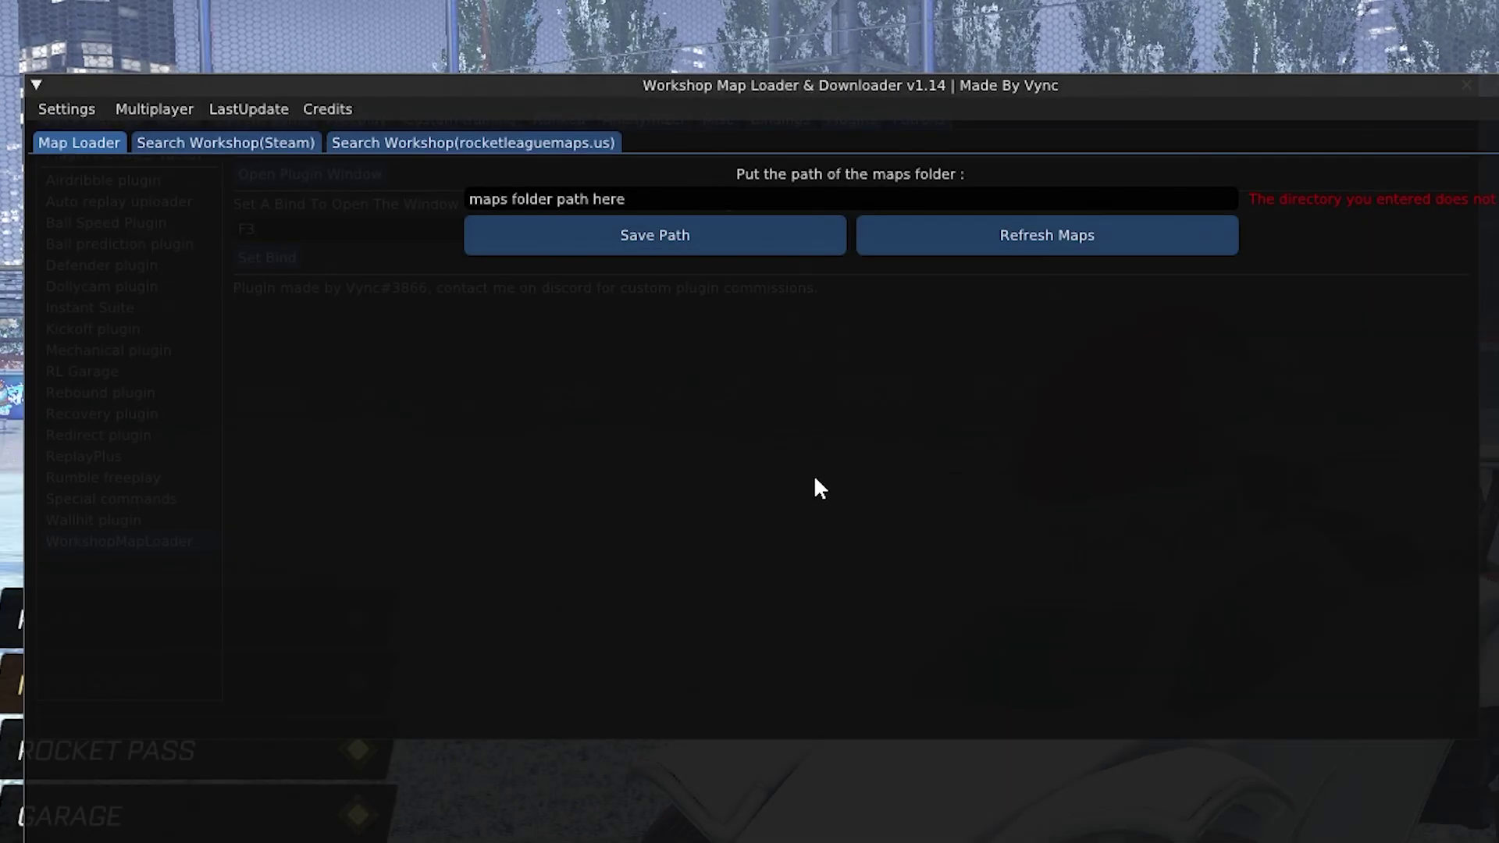
left_click_drag(606, 197, 468, 200)
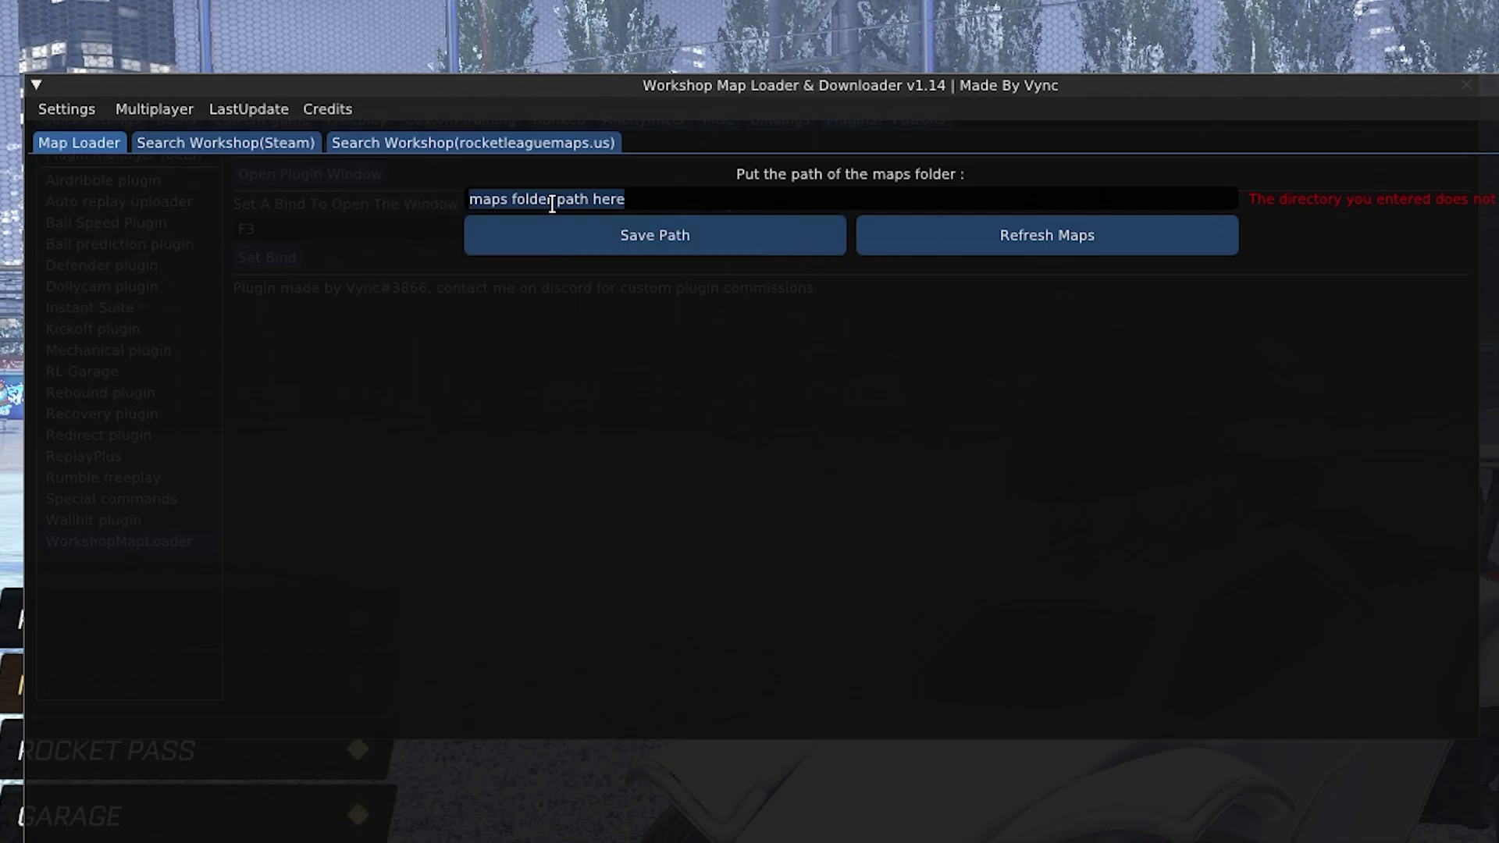
type("D:\\maps")
left_click(654, 232)
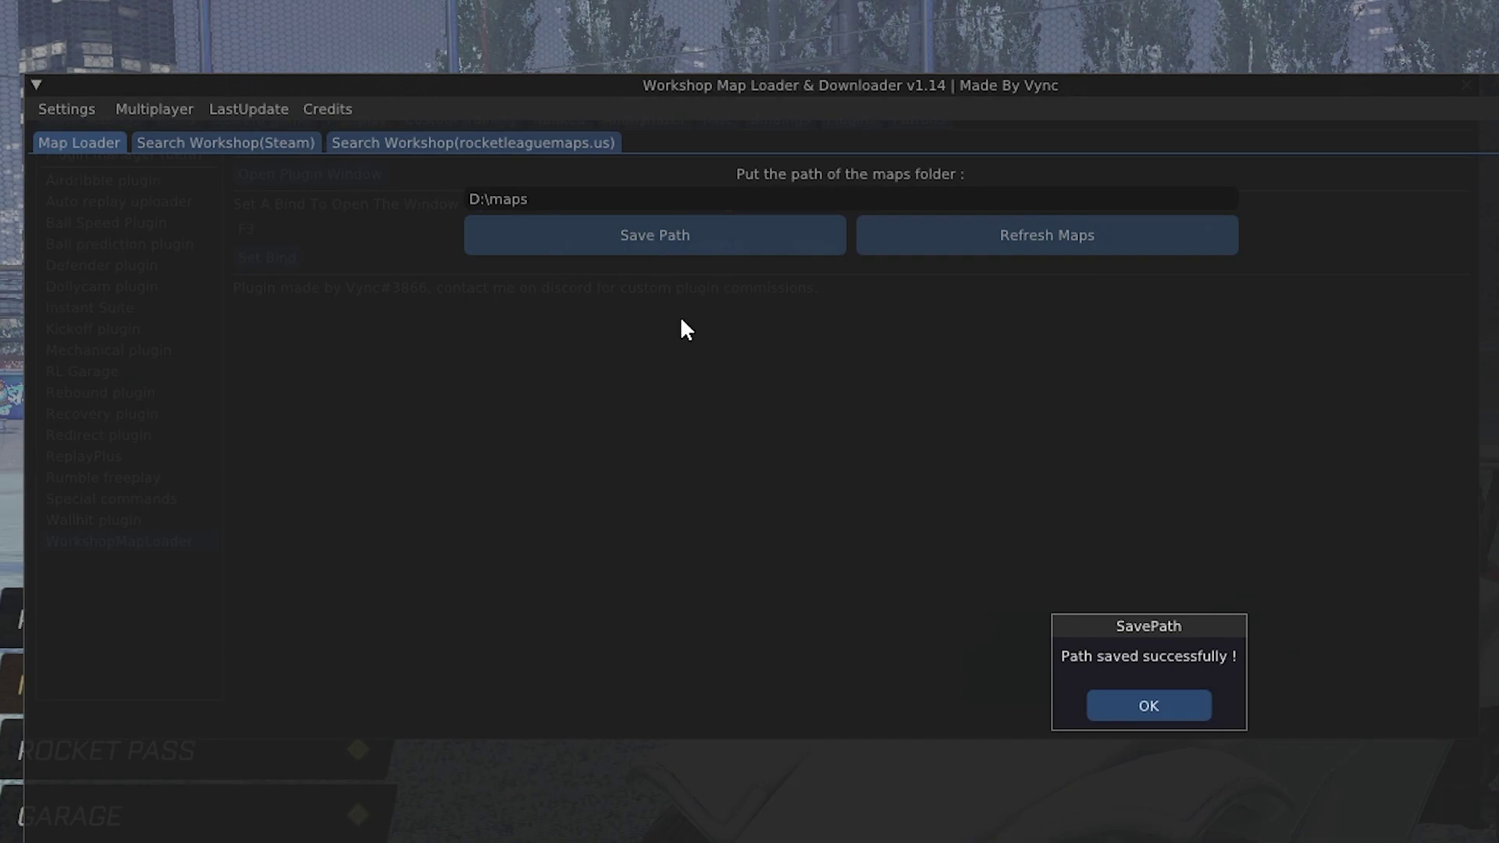
left_click_drag(1151, 625, 990, 343)
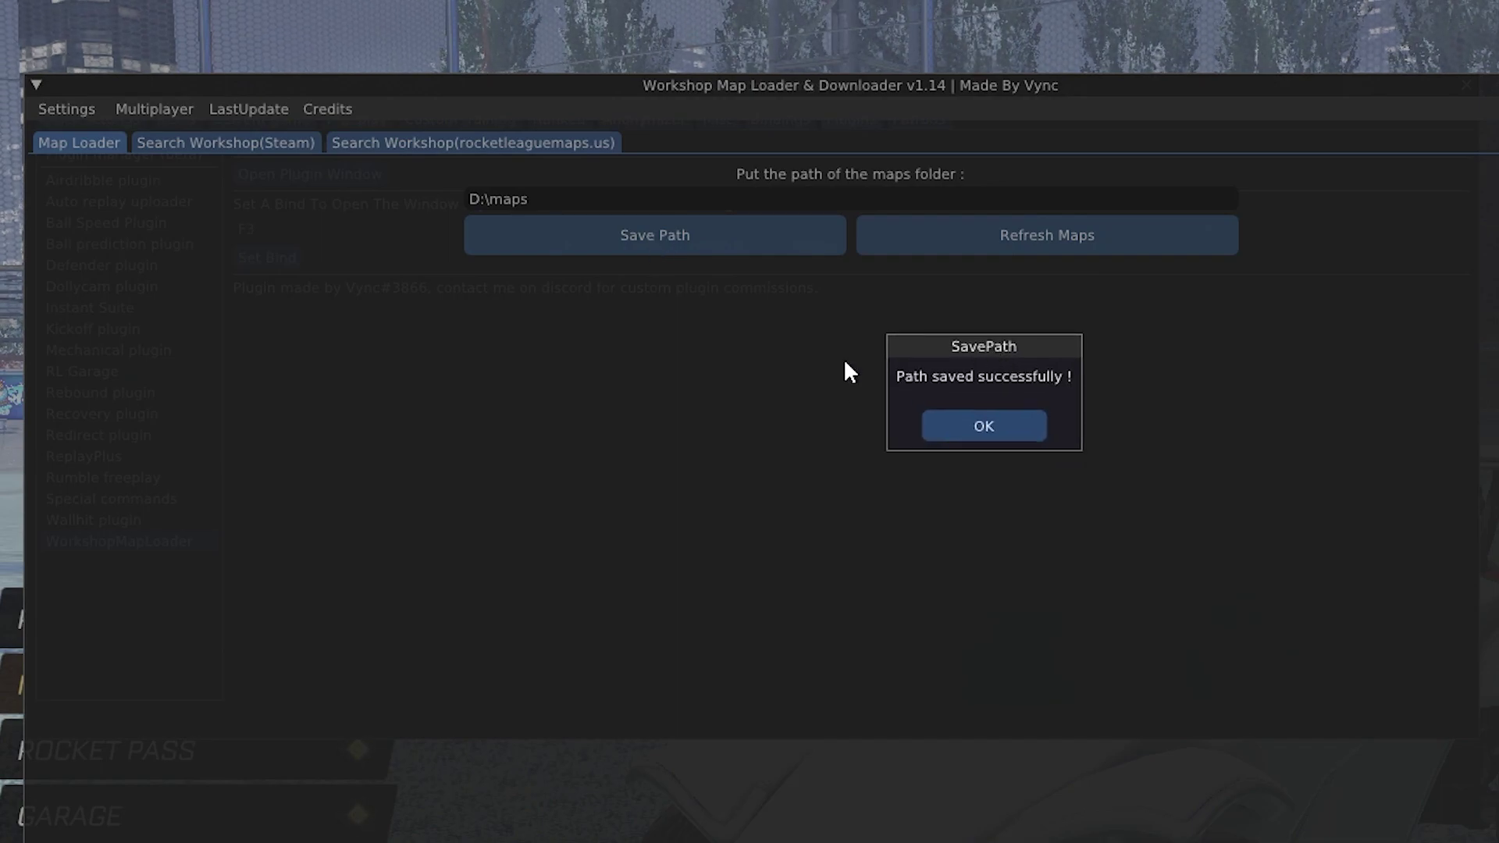
left_click(972, 428)
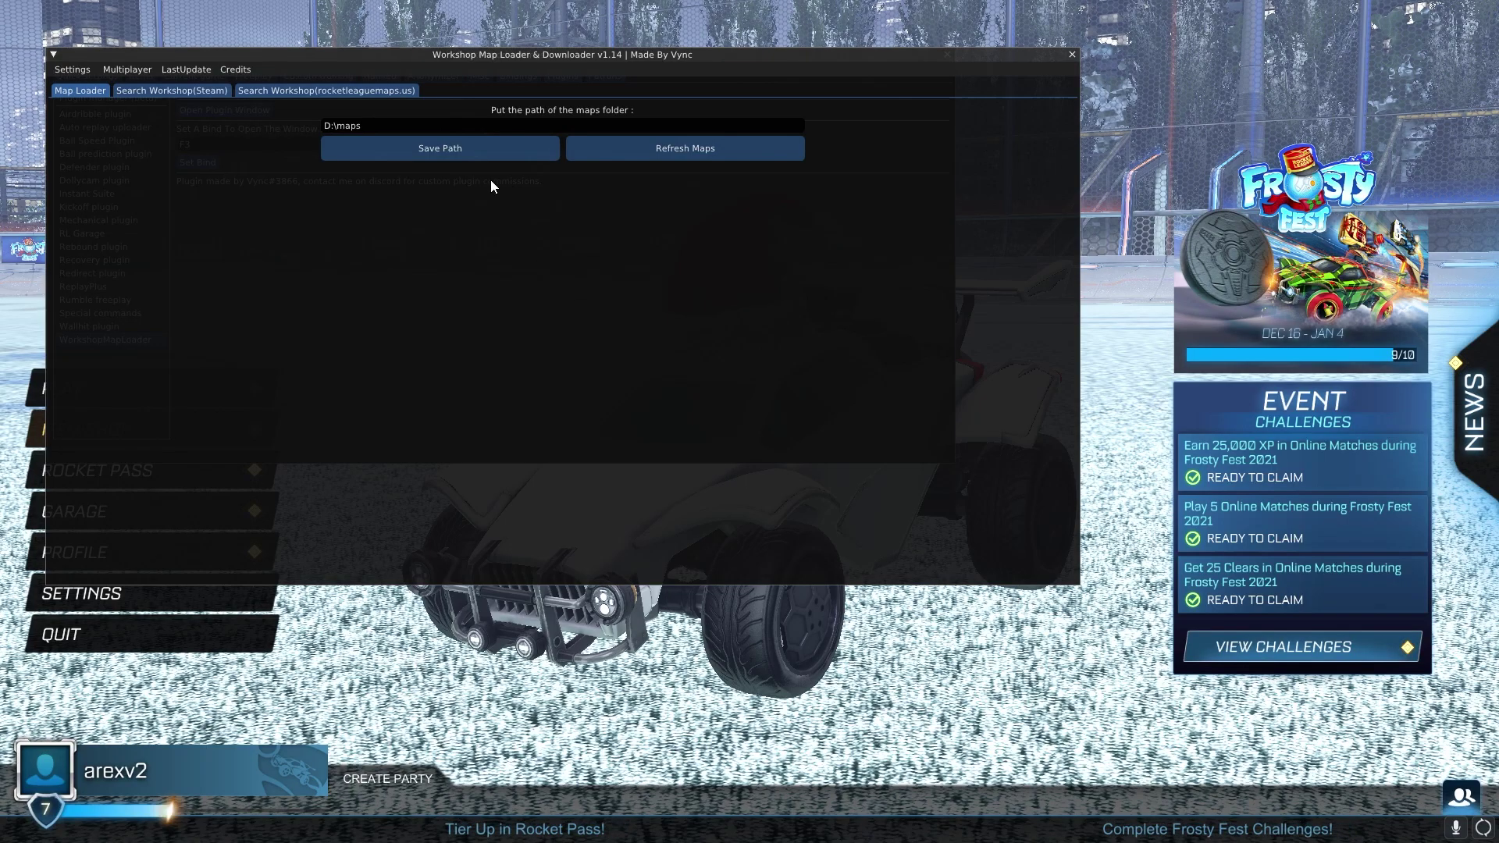
Search rocketleaguemaps.us for 'rings 3' and download the Rings 3 map into D:\maps.
left_click(153, 91)
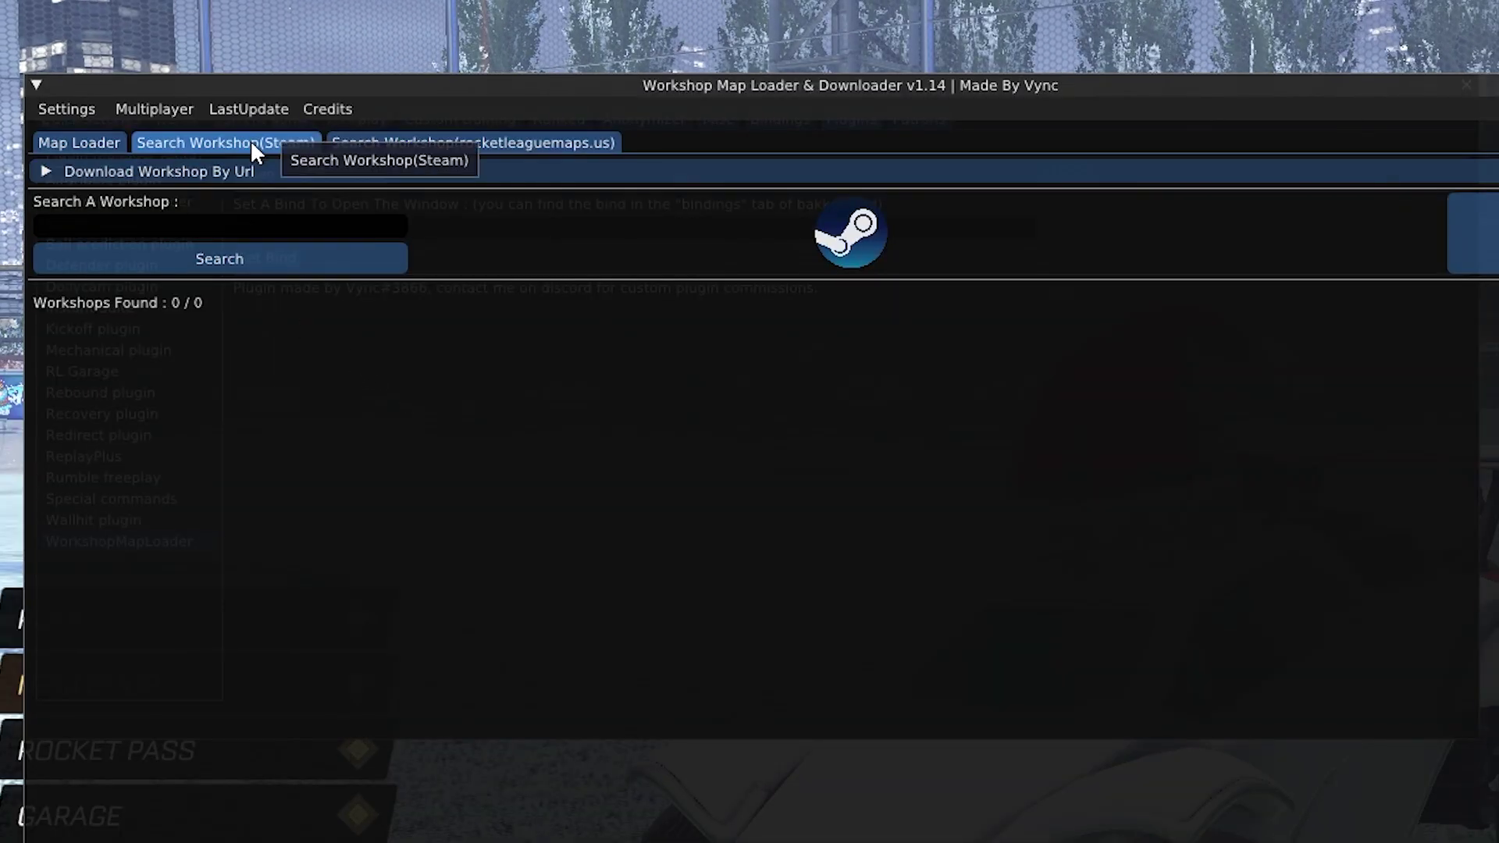
left_click(437, 145)
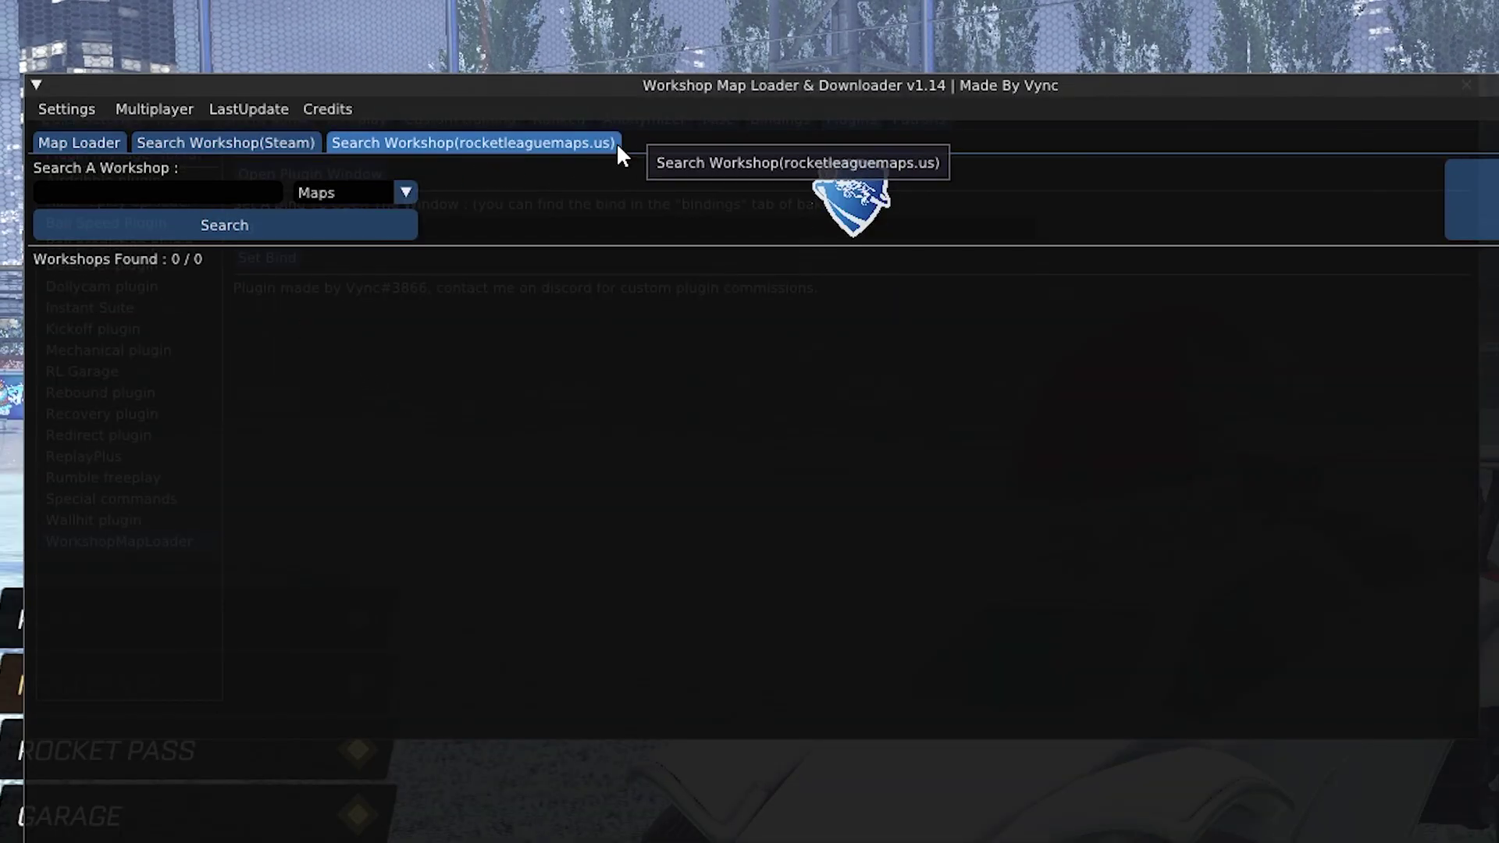
left_click(256, 145)
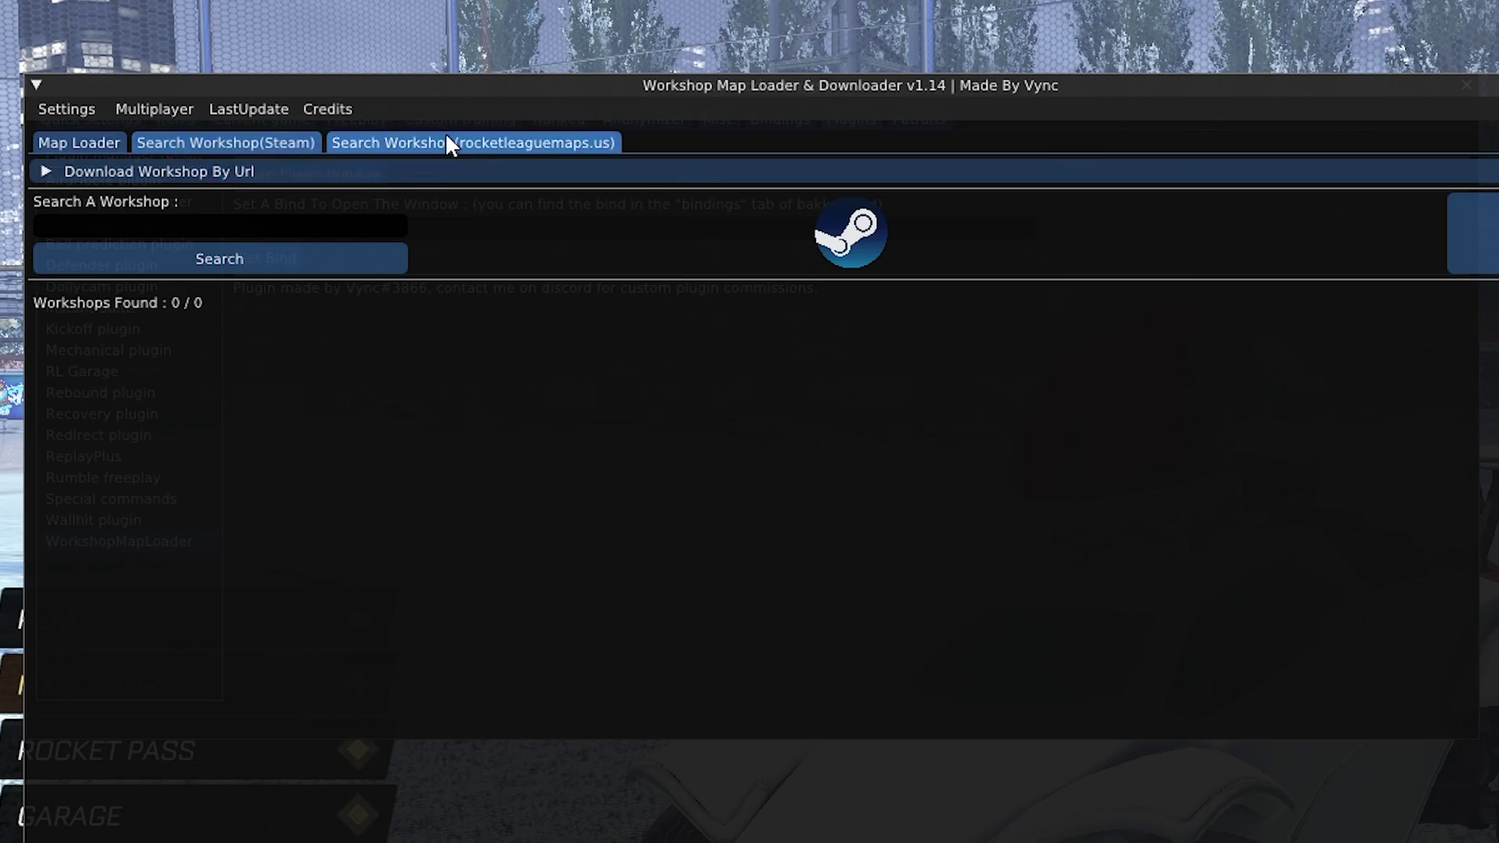
left_click(394, 143)
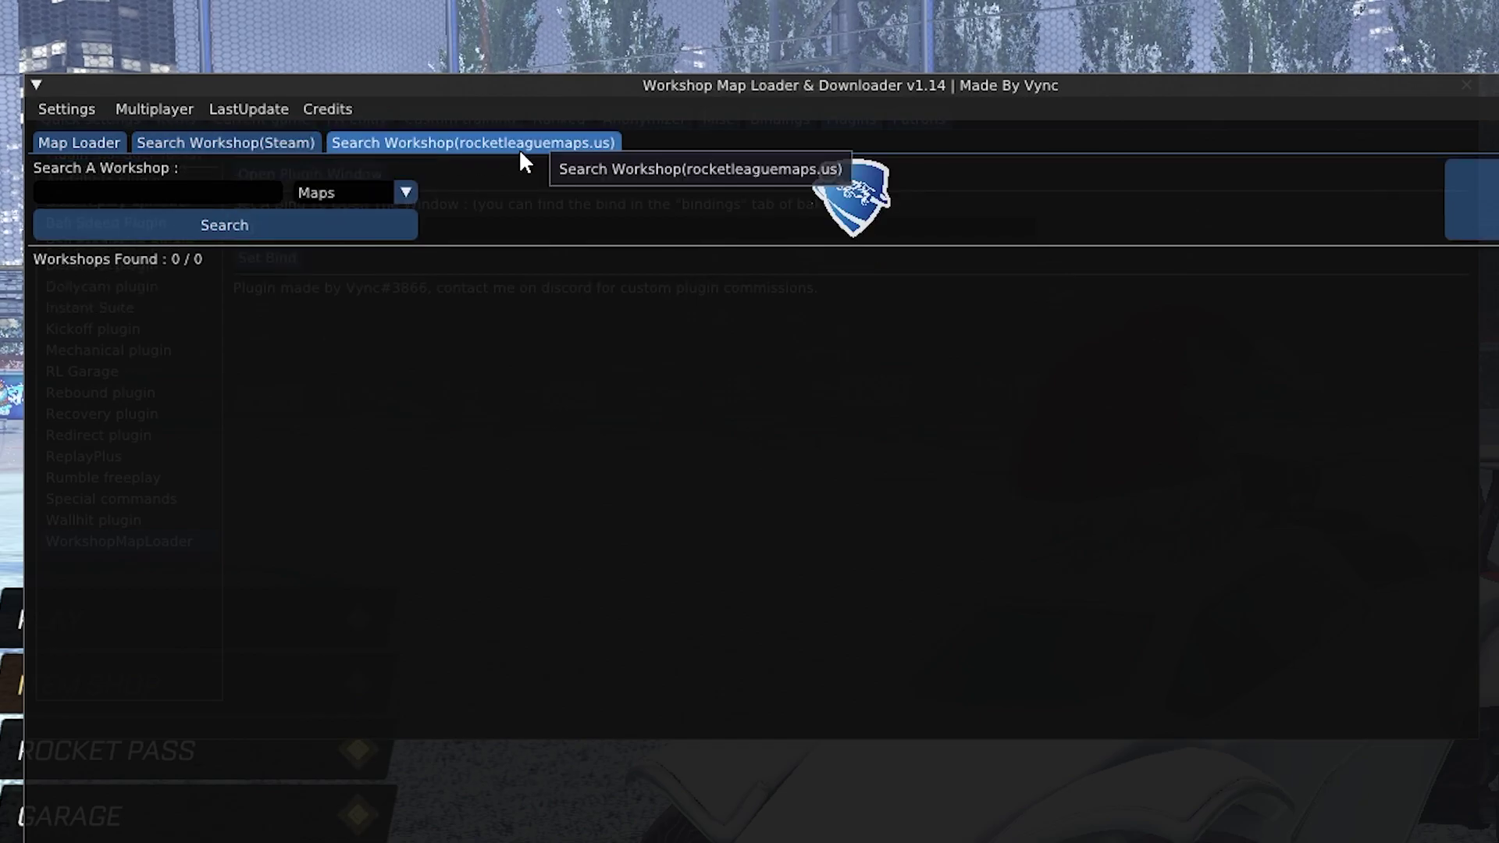
left_click(264, 141)
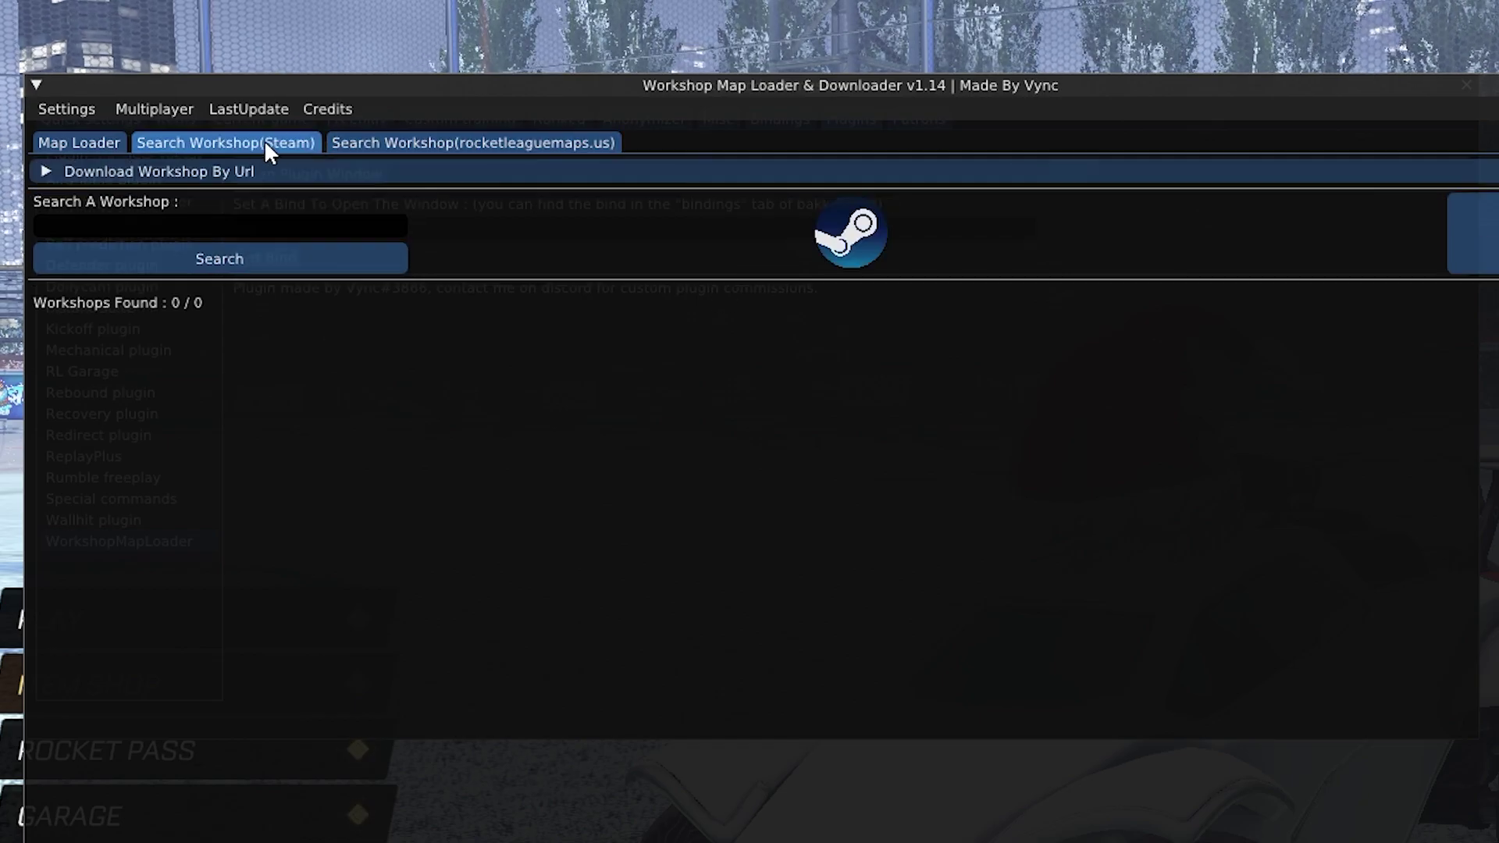
left_click(344, 143)
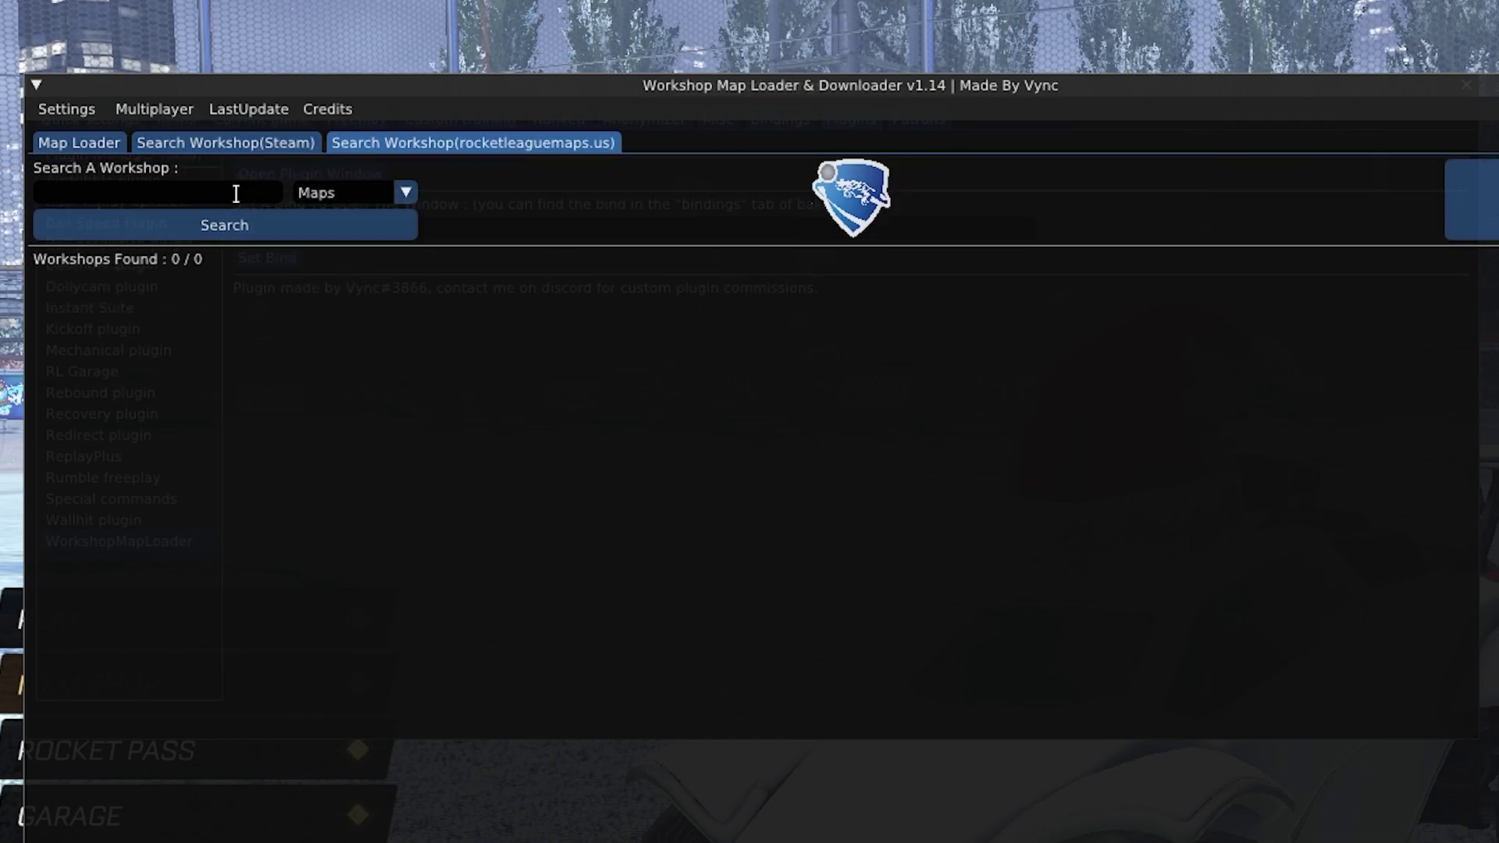
type("rings 3")
left_click(238, 230)
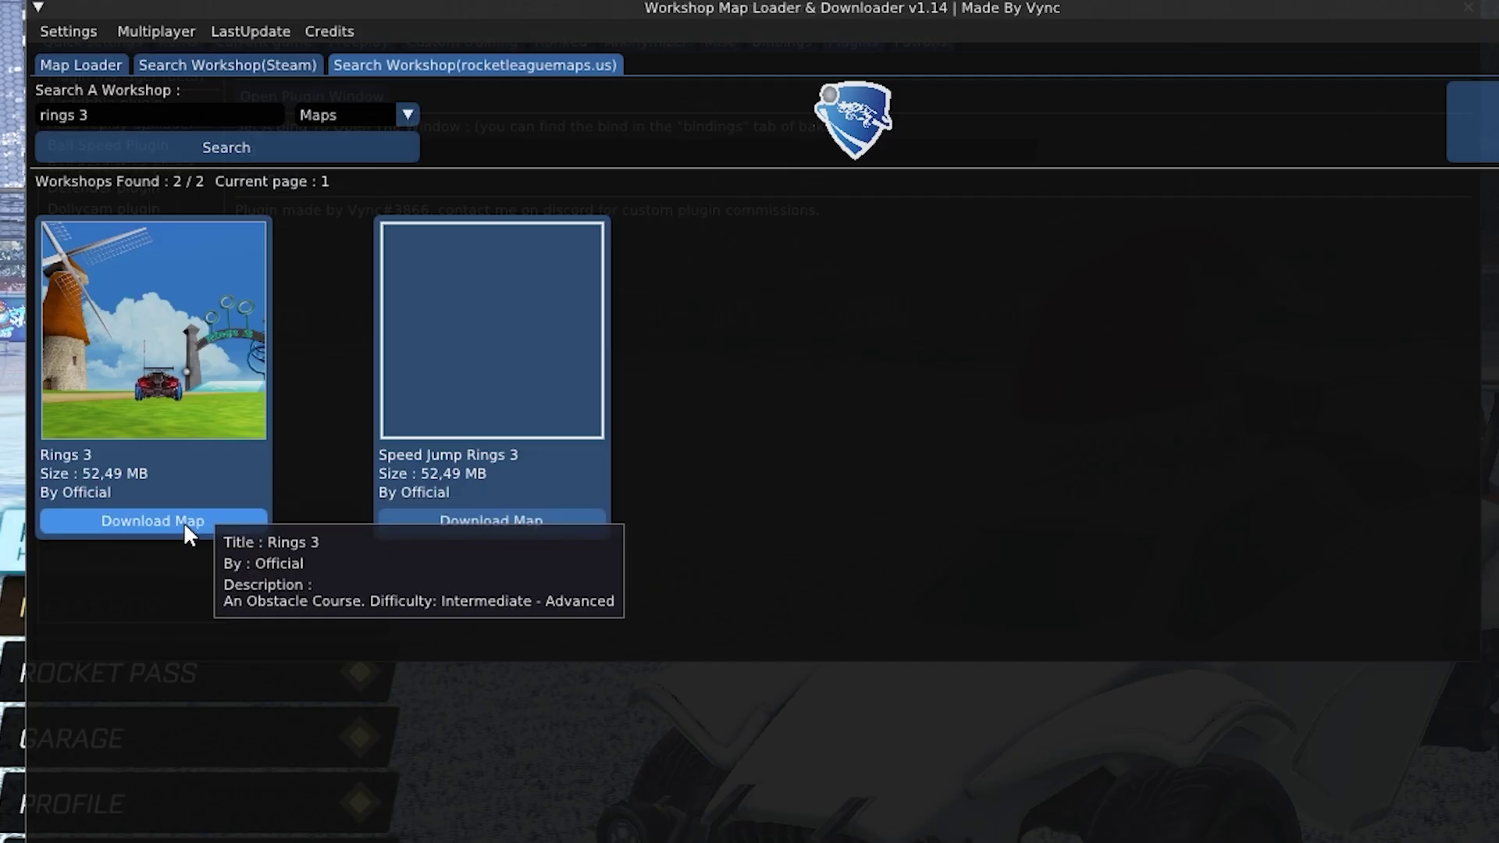
left_click(130, 520)
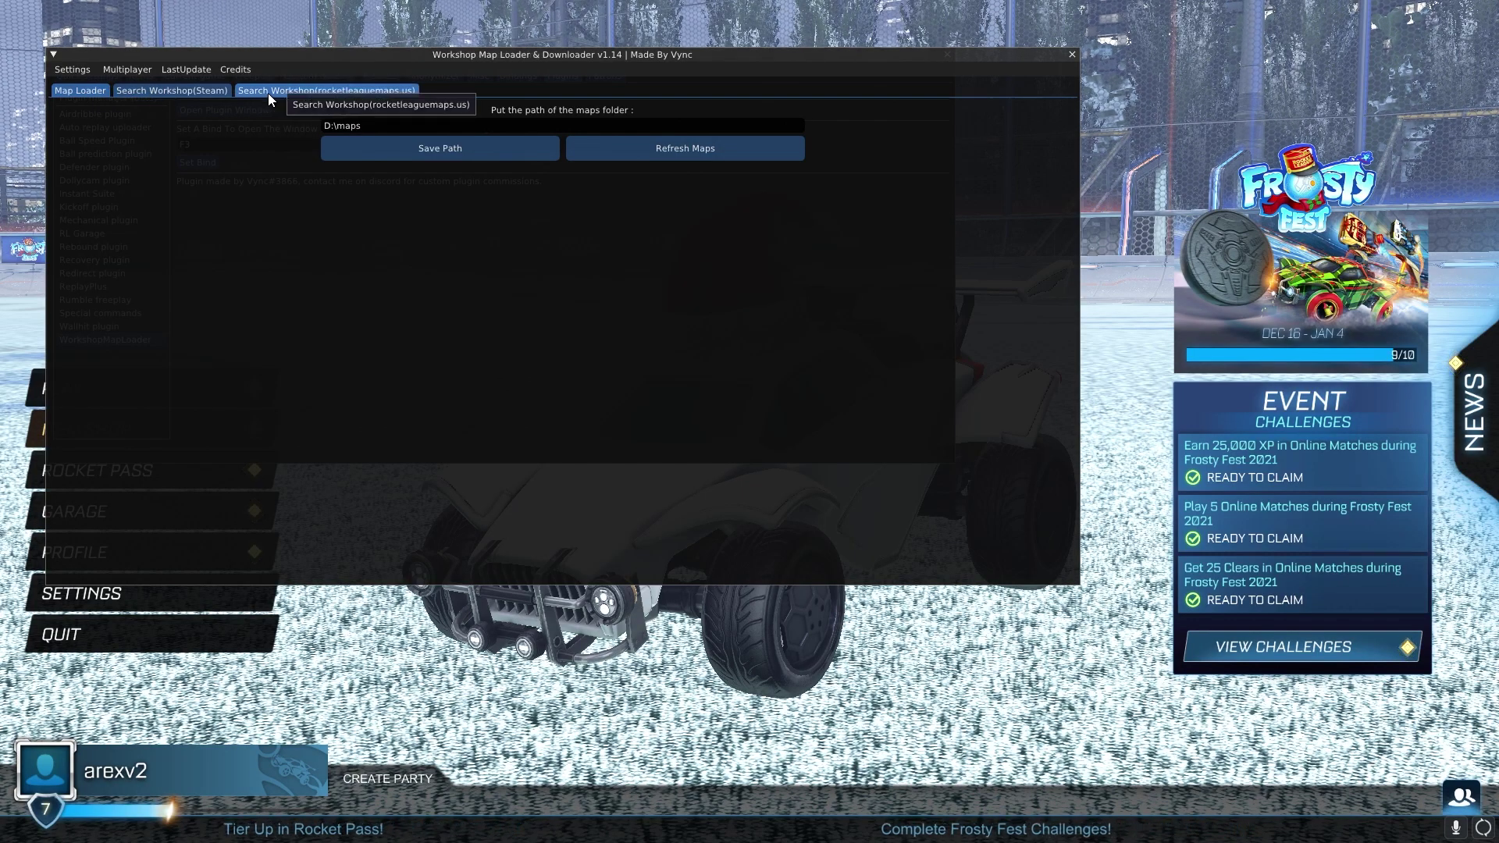
Refresh the map list and launch Rings 3 in Solo mode, closing the Map Loader window.
left_click(682, 149)
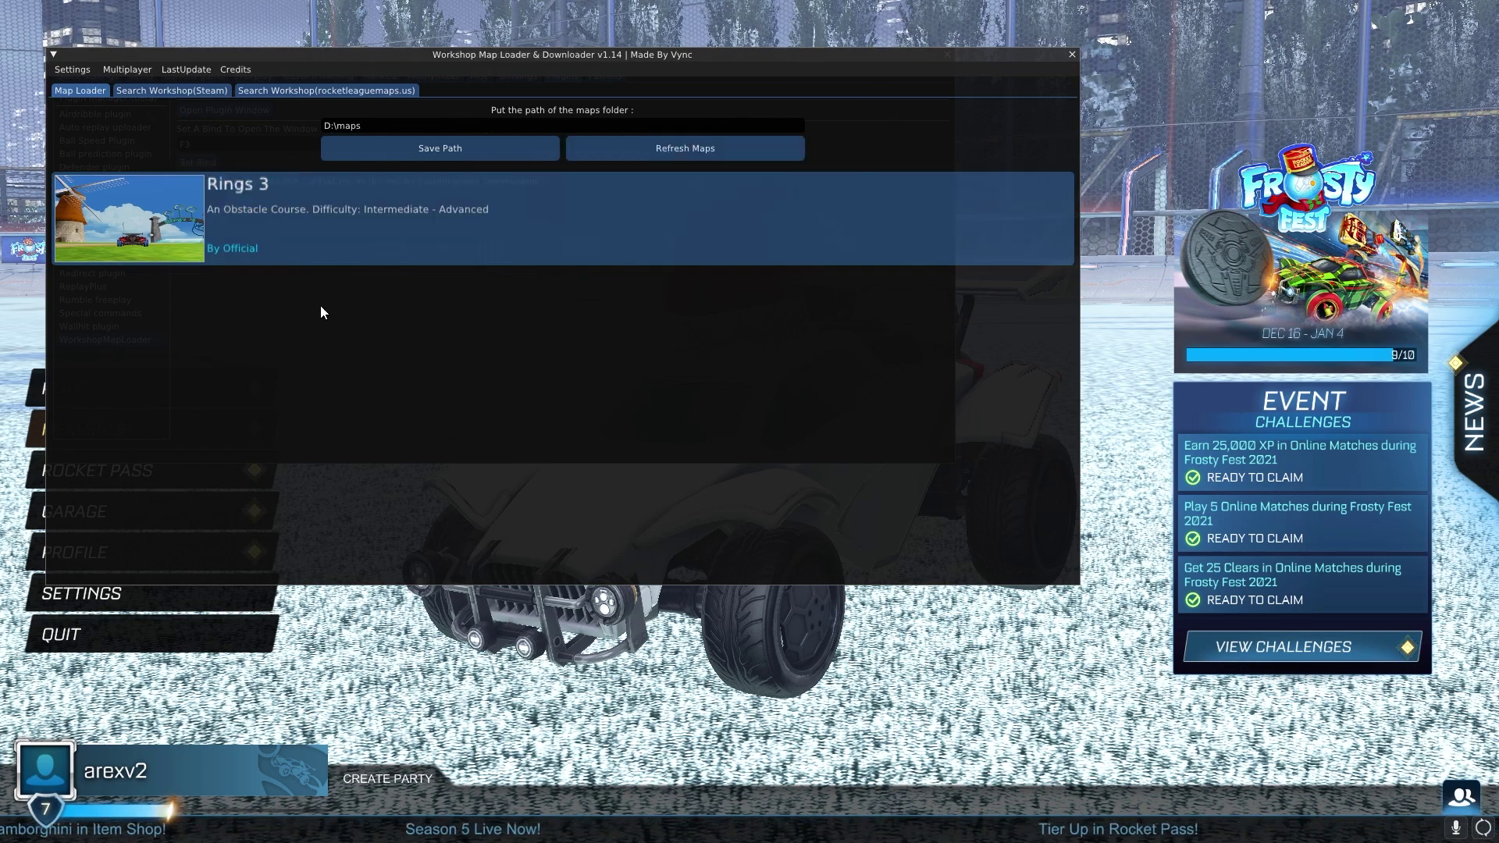
left_click(241, 231)
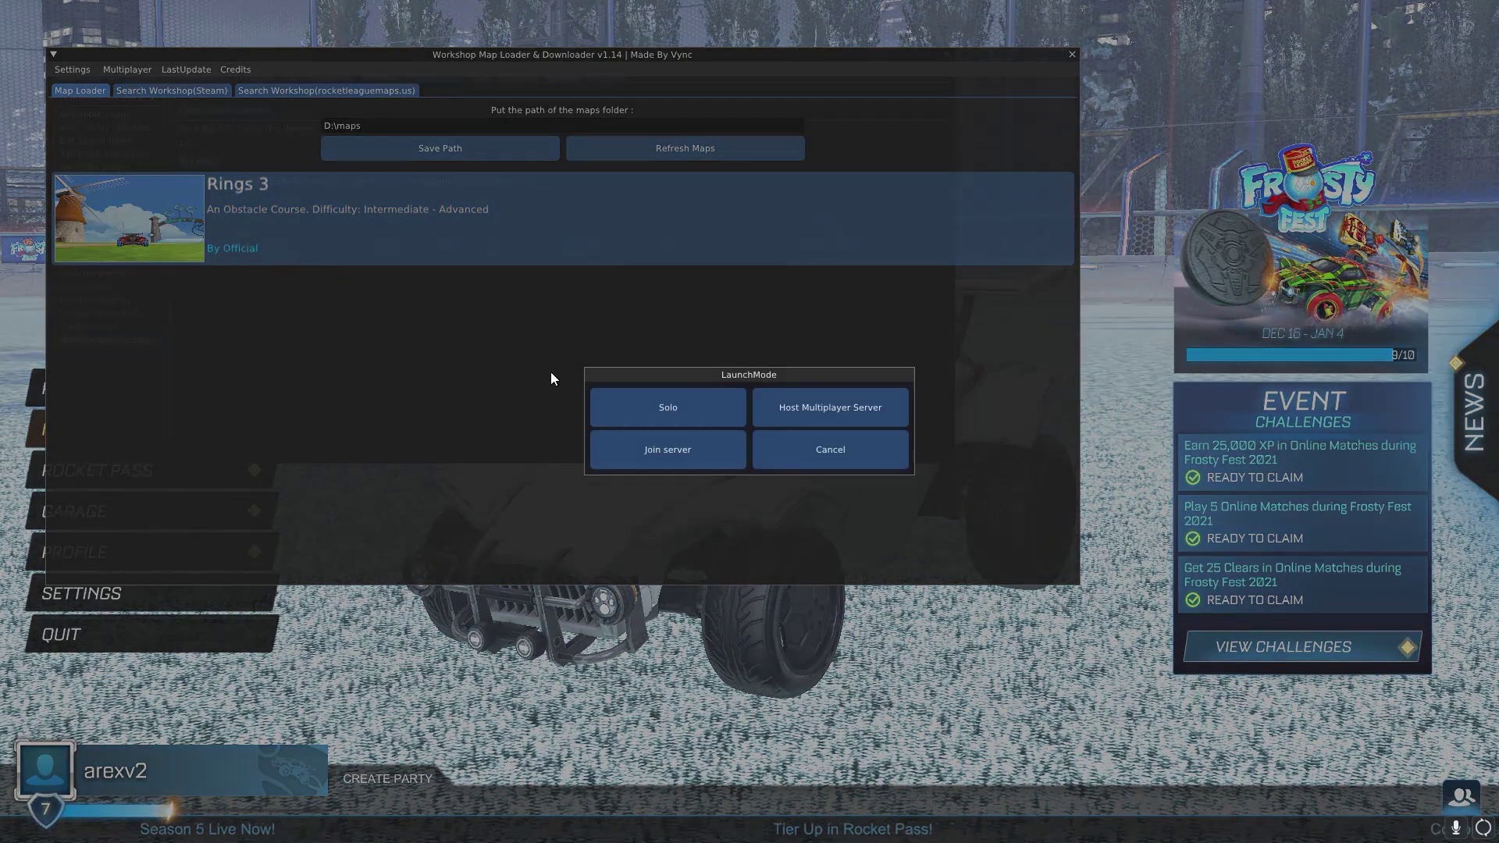
left_click(658, 409)
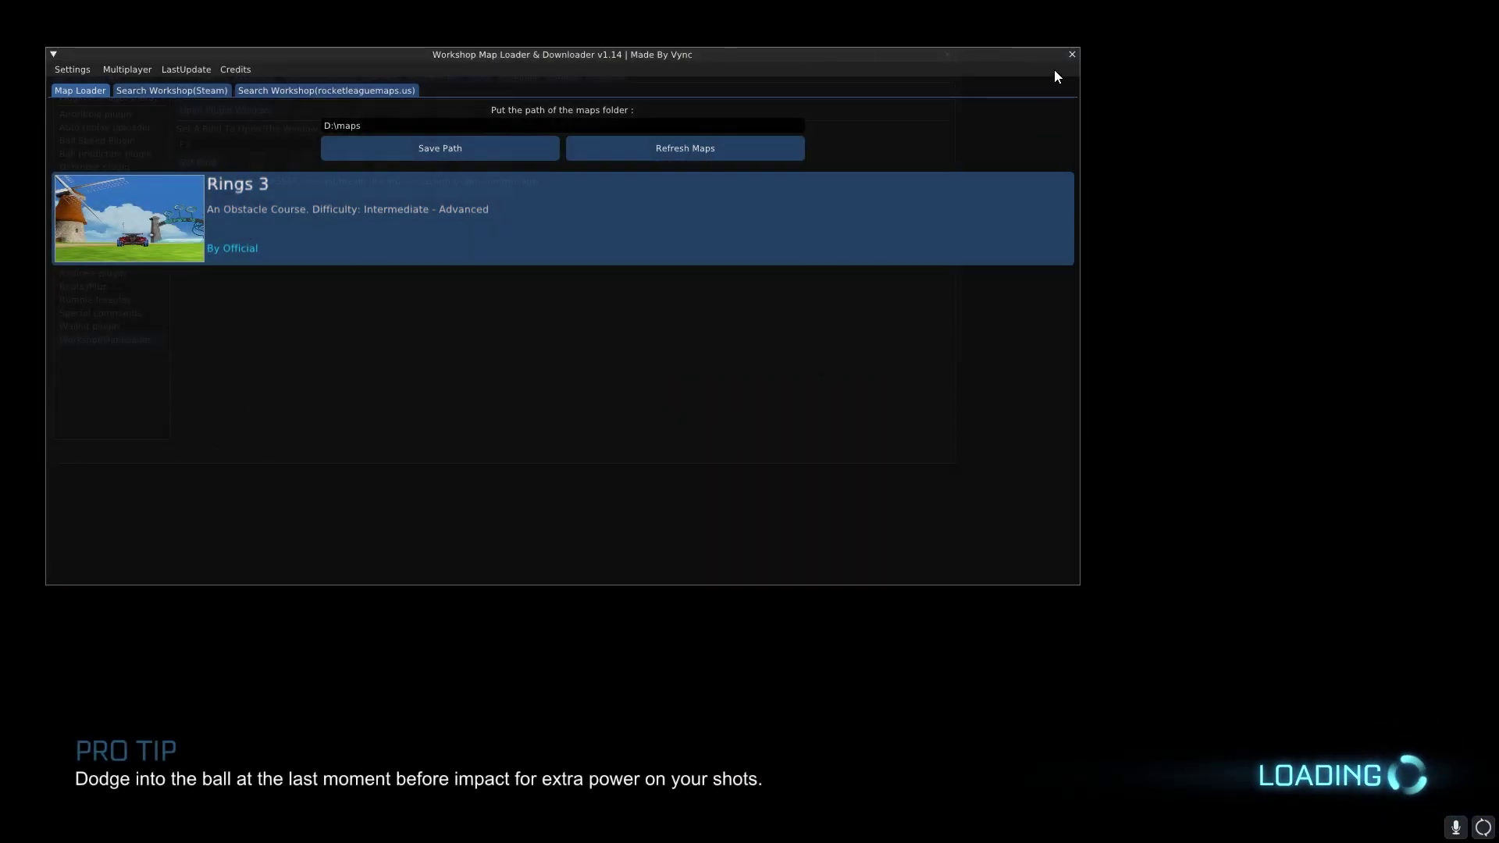
left_click(1072, 55)
Close the BakkesMod settings window to start playing on the Rings 3 map.
left_click(949, 54)
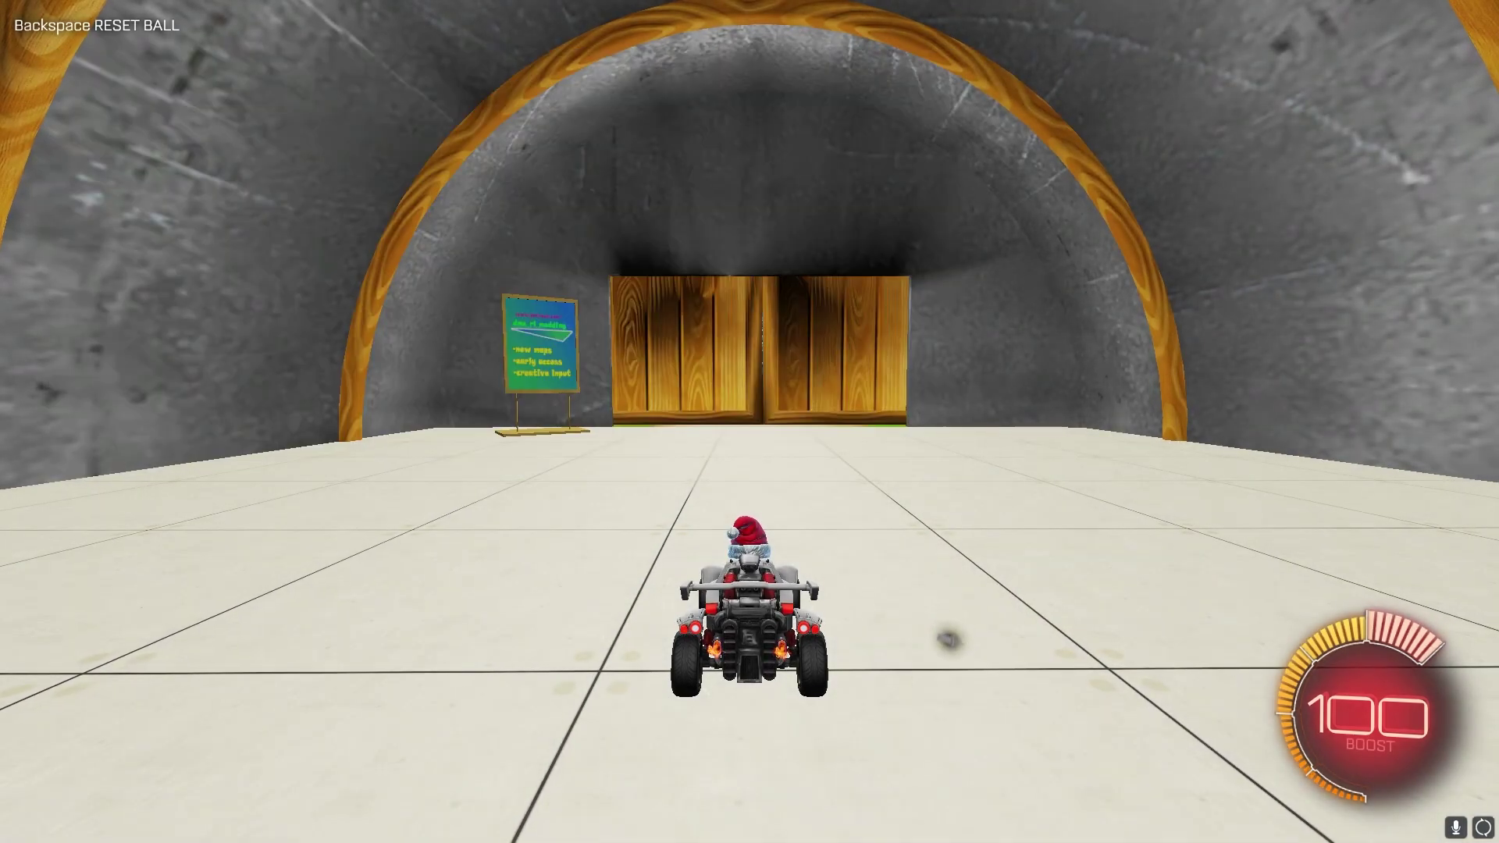